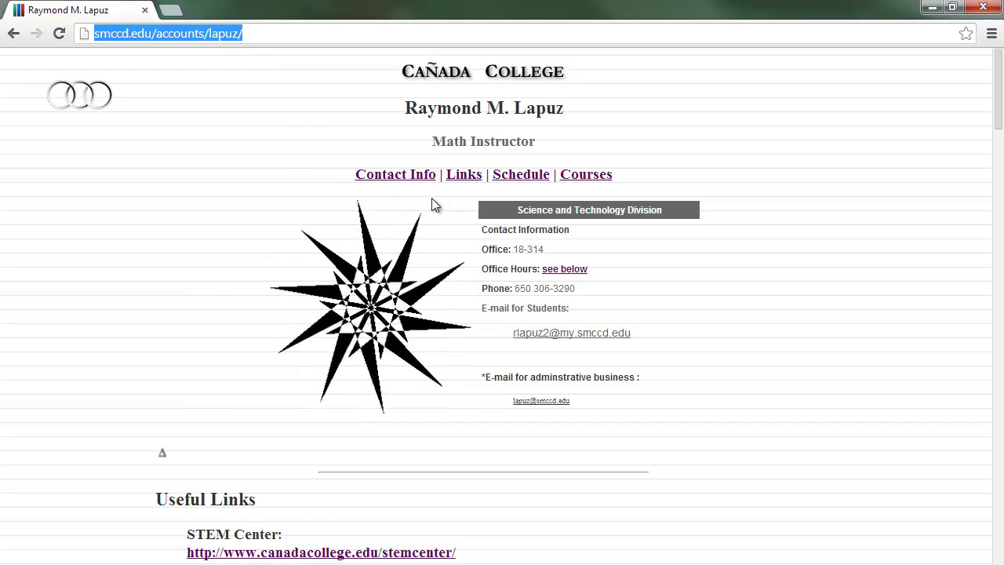
Step: Open WebAssign in a new tab from the Courses table and select the Math200 class key
left_click(596, 181)
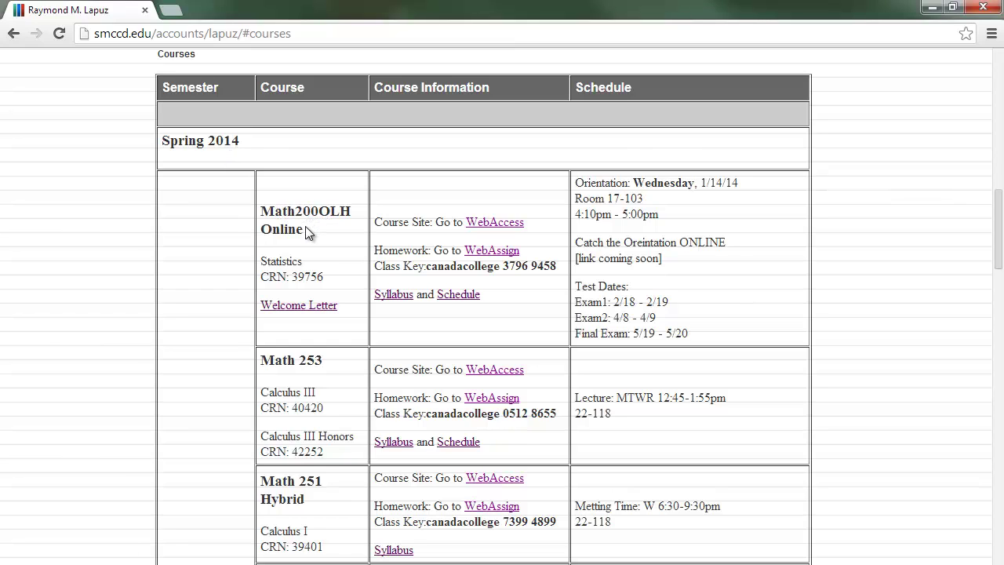
left_click(494, 253)
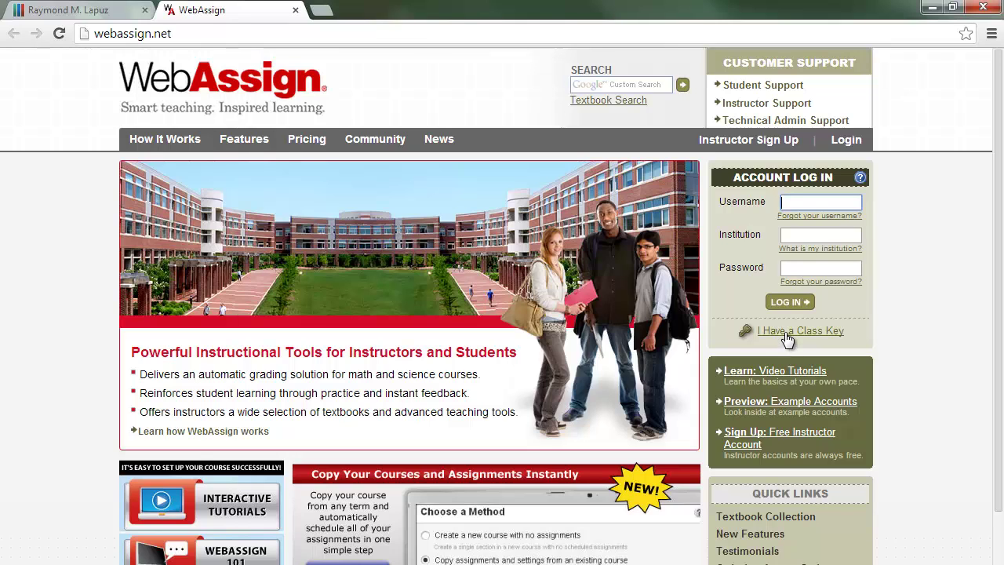
left_click(102, 10)
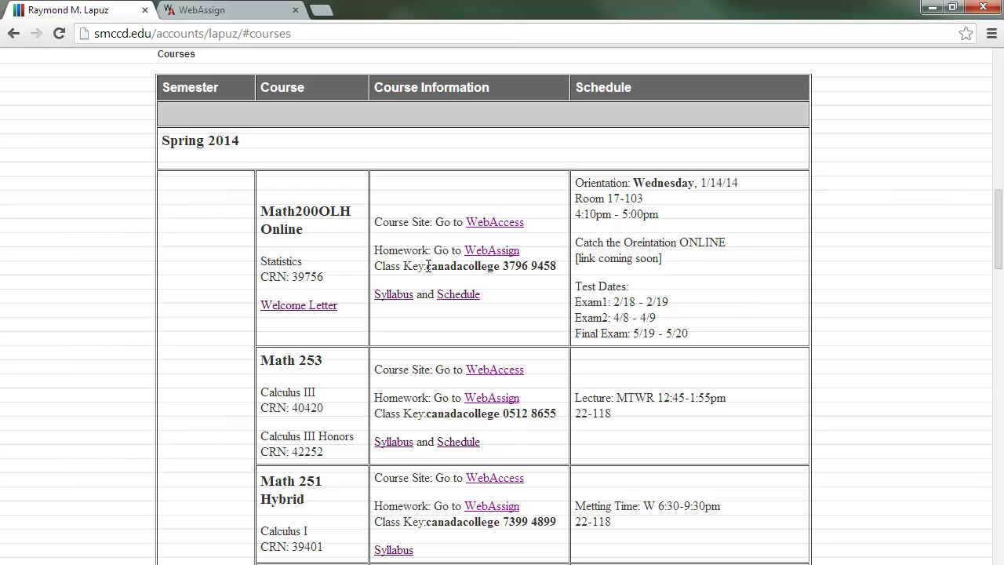
left_click_drag(427, 266, 557, 271)
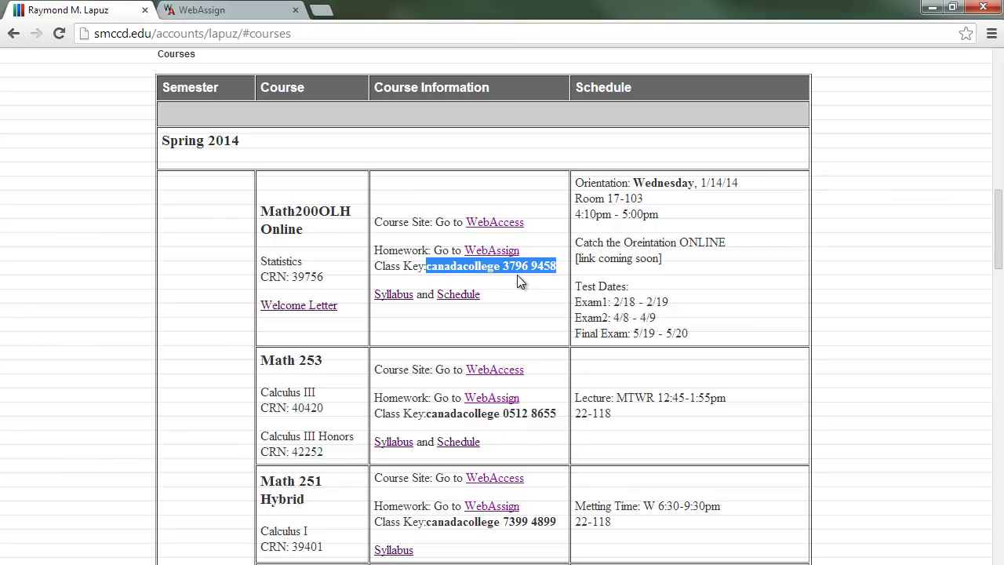
left_click(247, 14)
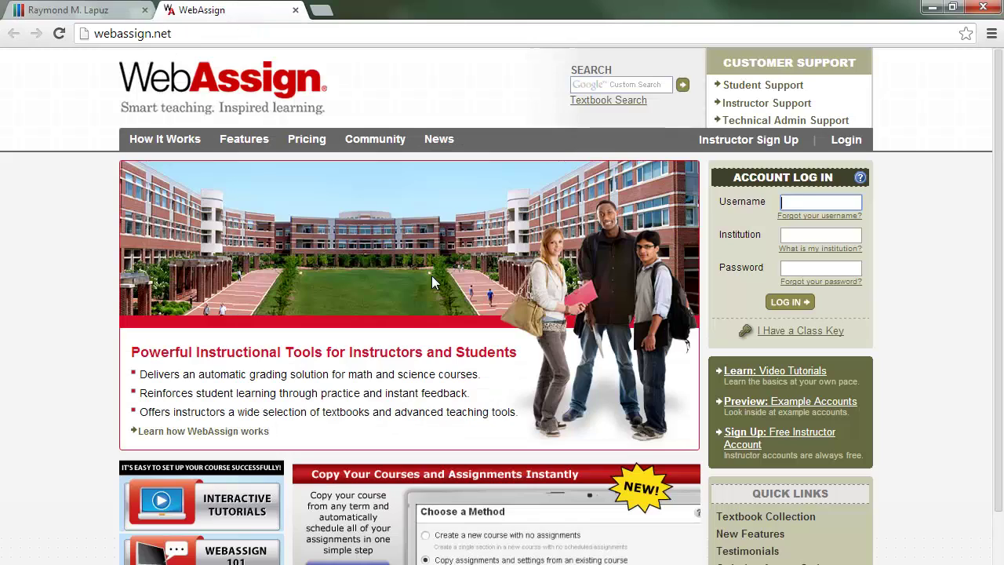
Step: Enter the Math200 class key (institution canadacollege plus two four-digit parts) and submit it
left_click(797, 331)
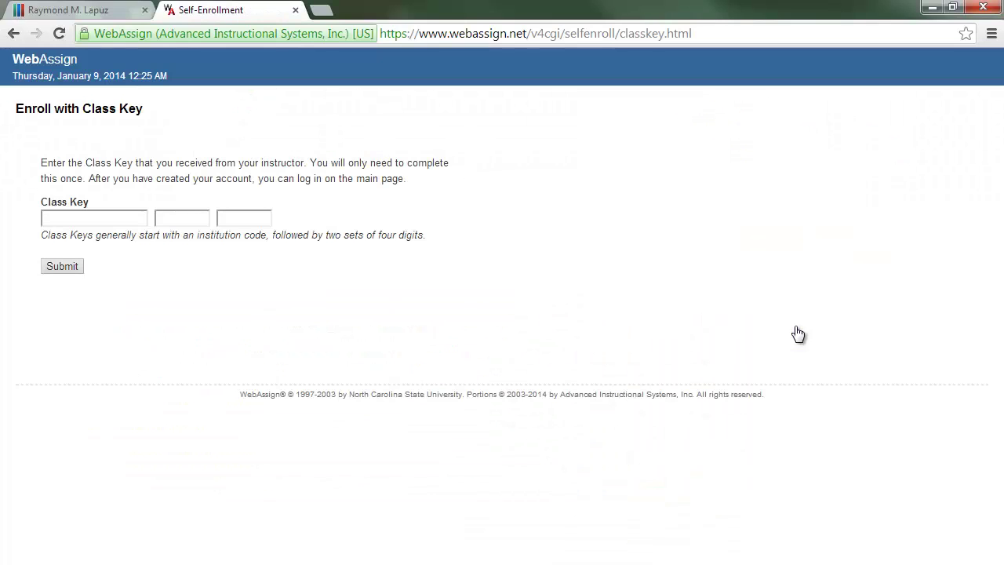
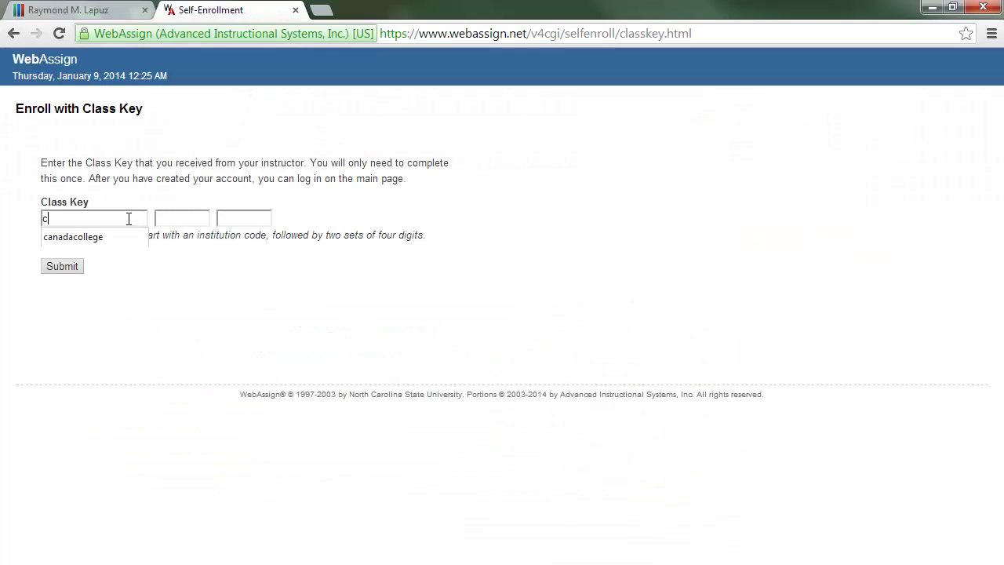
key("Tab")
key("Tab")
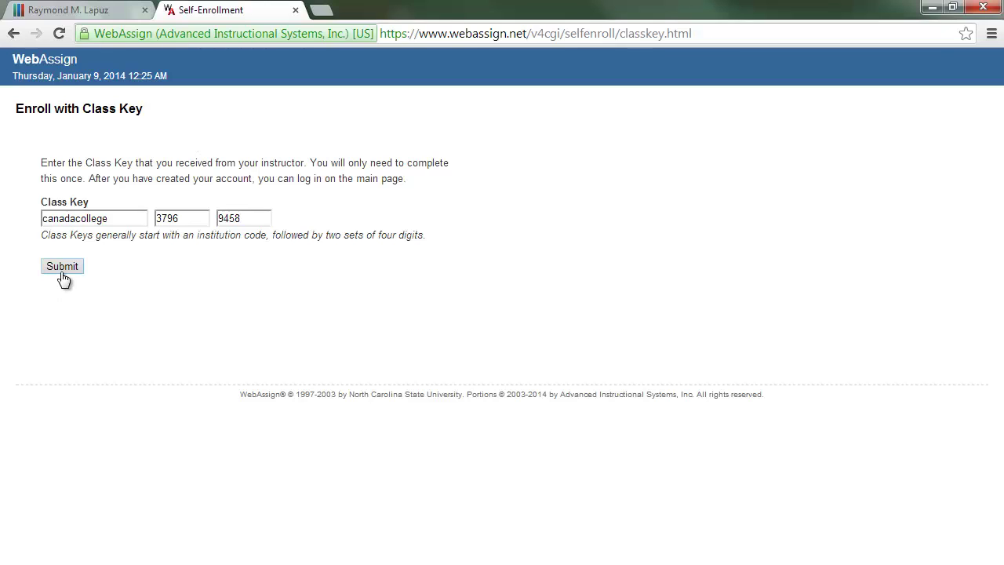
left_click(63, 268)
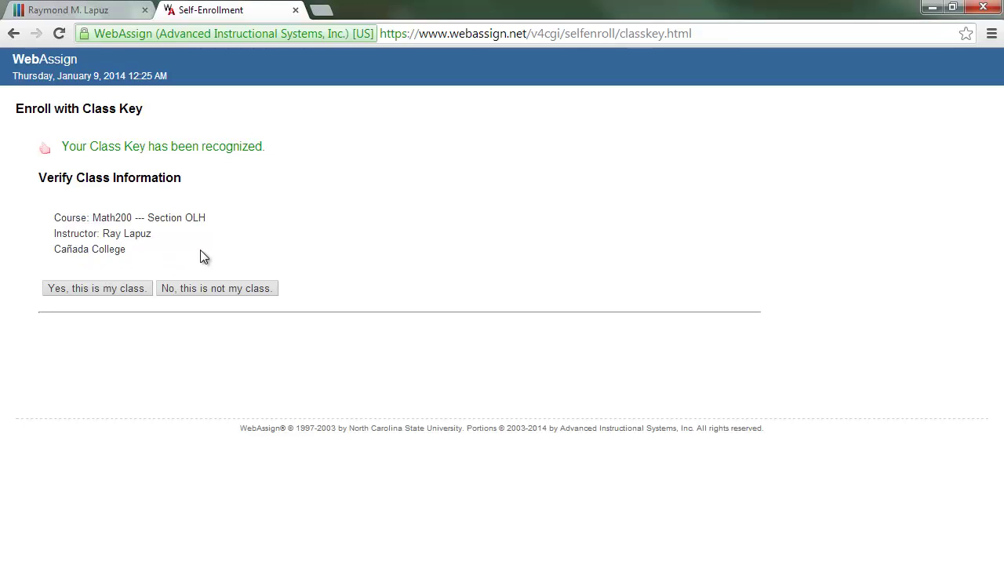
Step: Confirm Math200 Section OLH as the class and choose to create a new WebAssign account
left_click(123, 290)
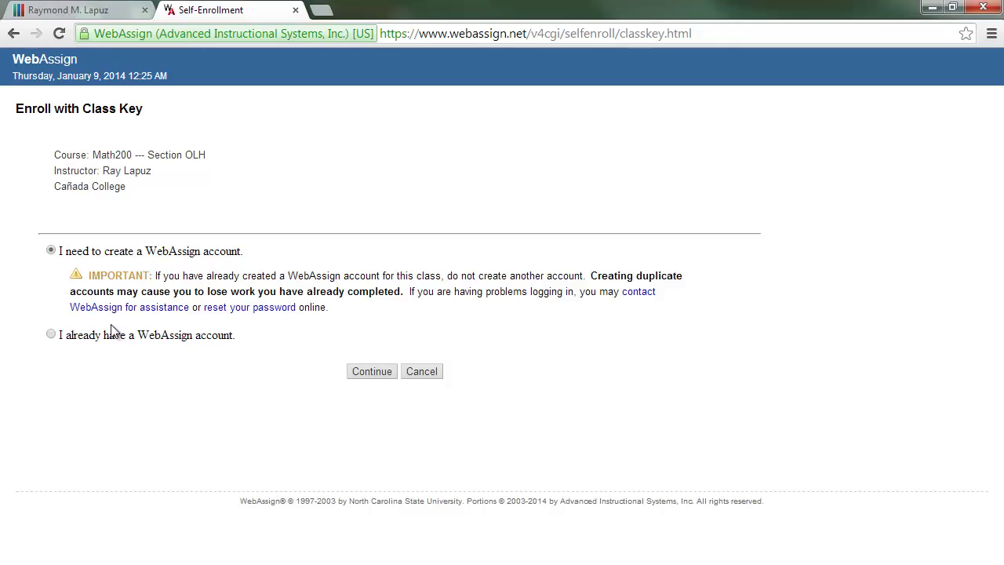
left_click(51, 336)
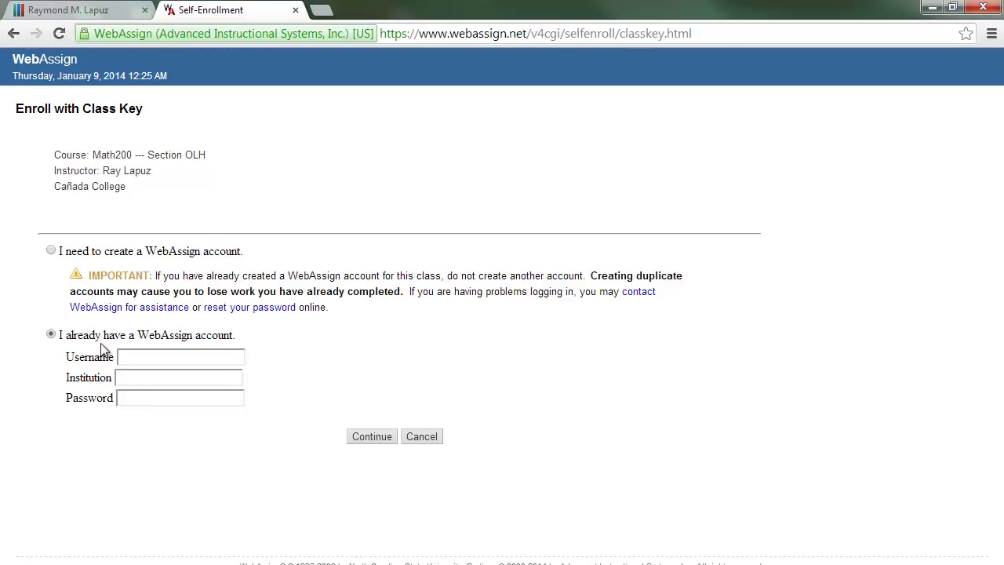
left_click(51, 251)
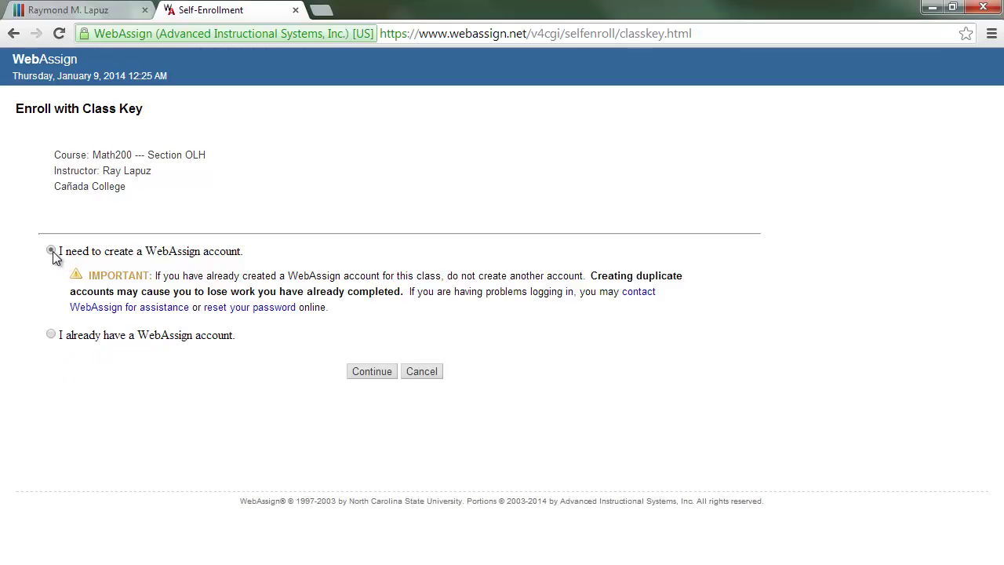
left_click(369, 371)
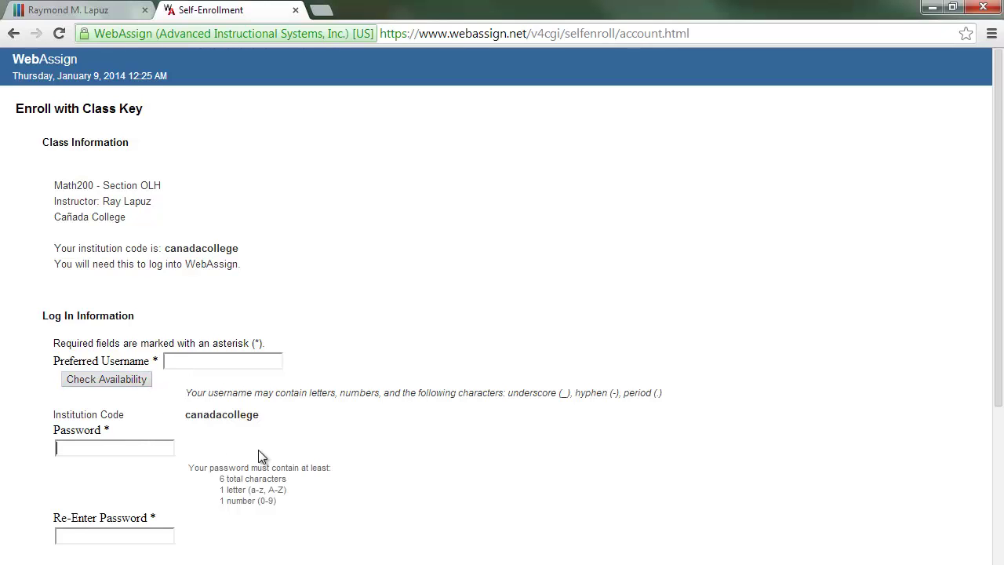
scroll(262, 451, "down", 3)
left_click(185, 393)
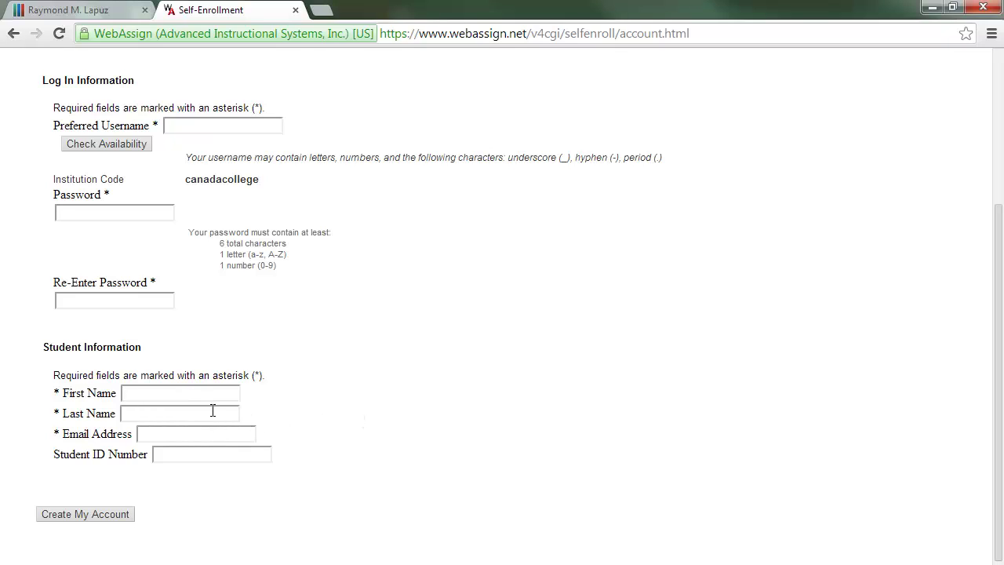
left_click(125, 415)
left_click(156, 457)
left_click(158, 457)
scroll(341, 477, "up", 3)
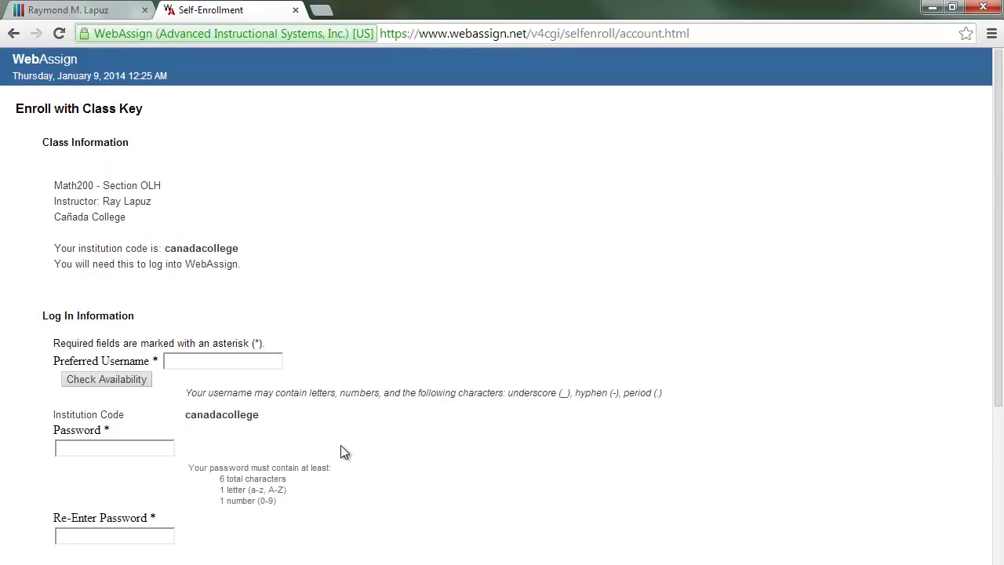
Step: Go to webassign.net in a new tab and fill in the student login fields
left_click(321, 11)
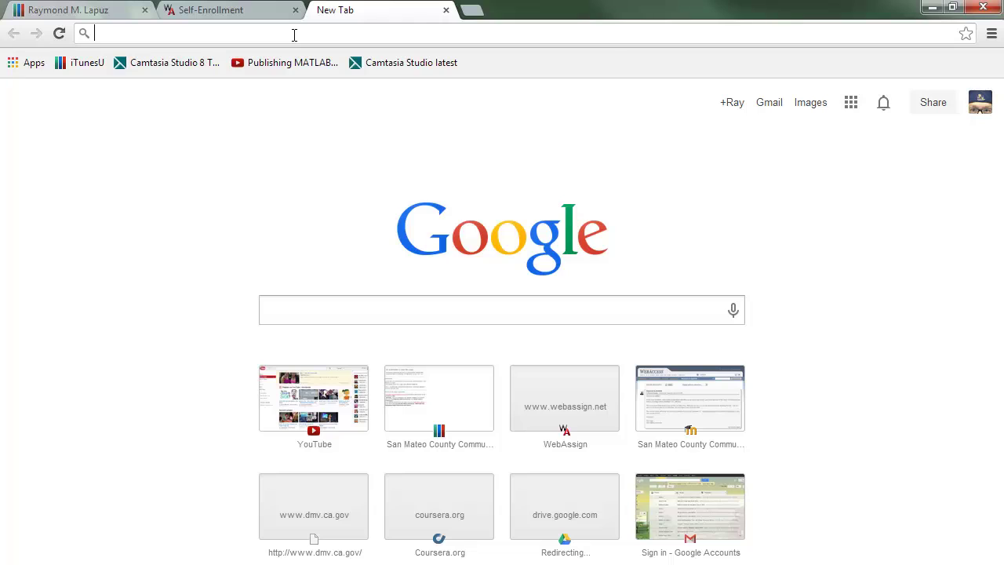
type("webas")
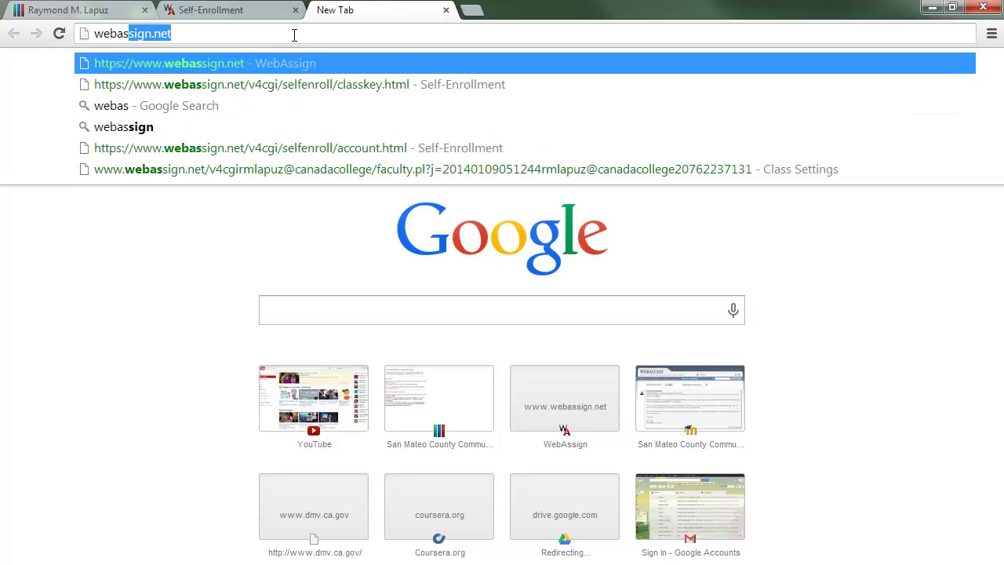
key("Return")
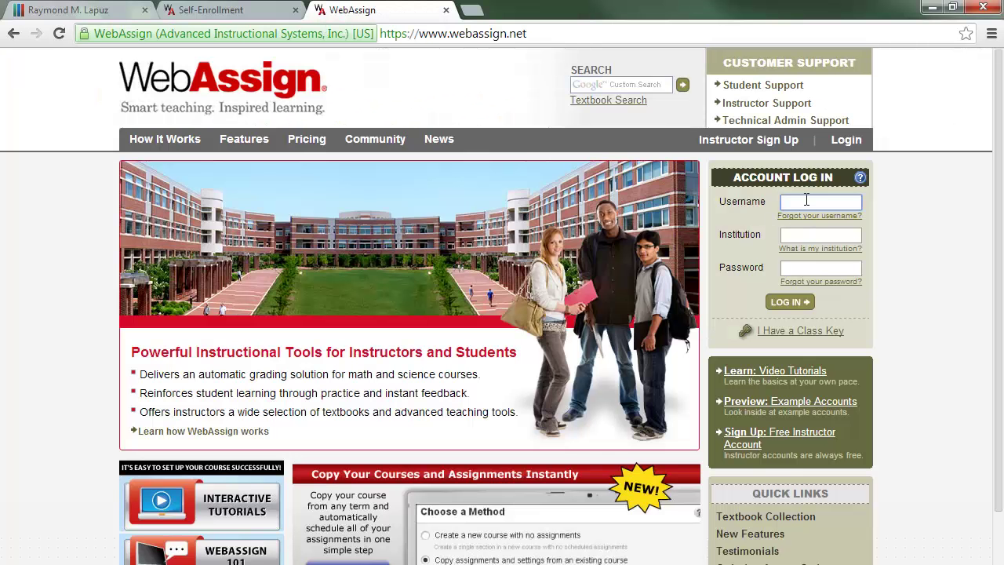
left_click(812, 236)
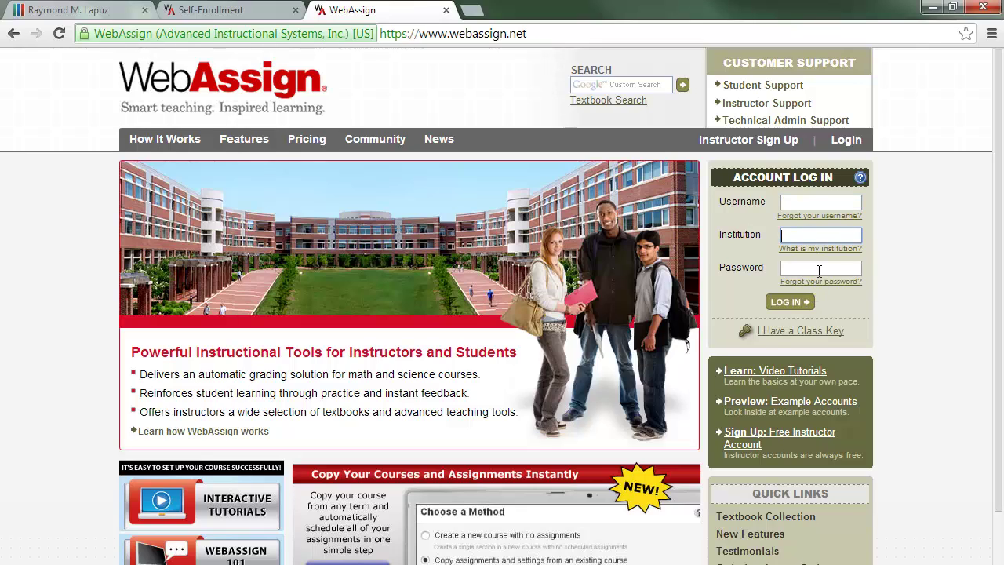
left_click(818, 269)
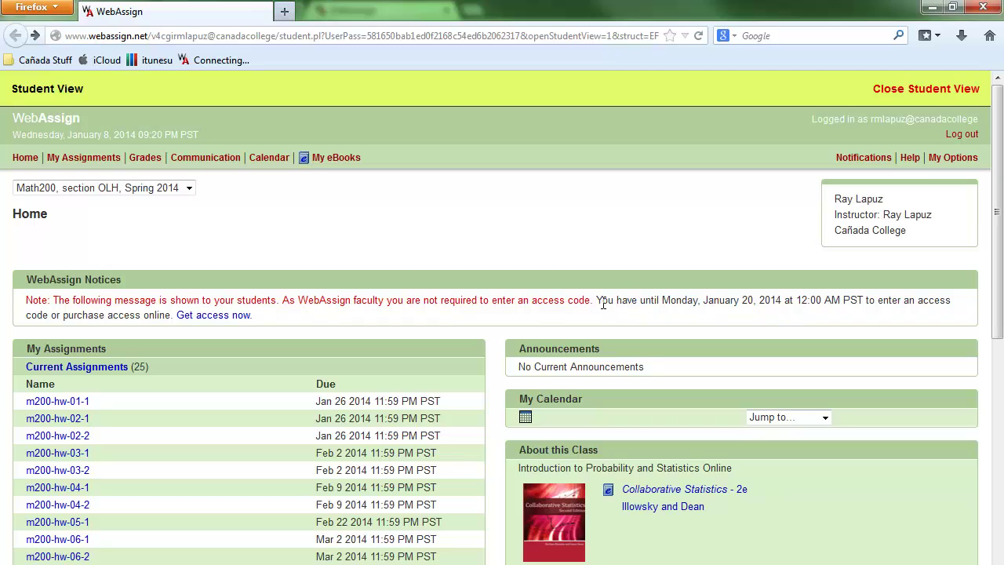
Step: Note the access deadline in the notice and proceed to purchase course access online
left_click_drag(598, 301, 753, 306)
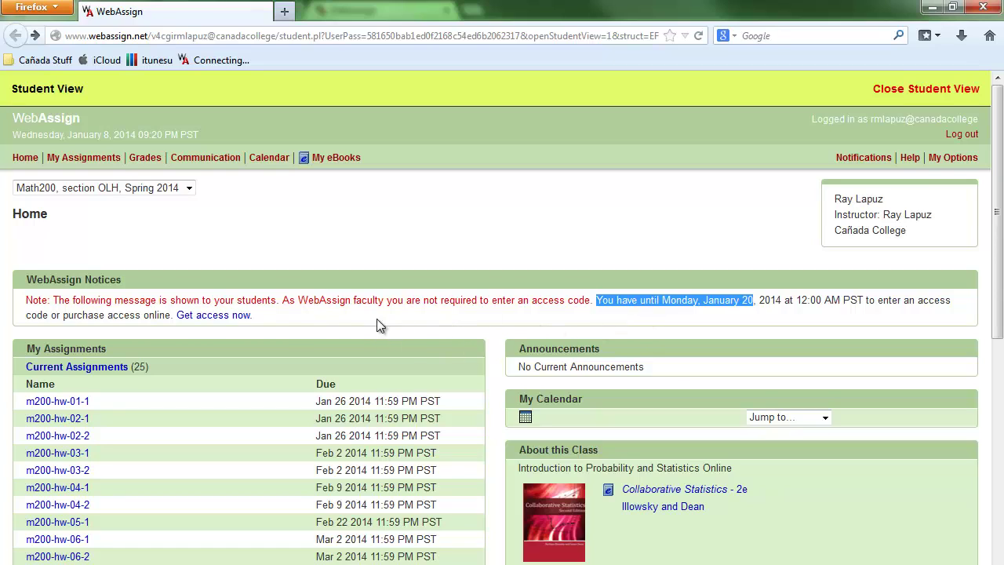
left_click(238, 320)
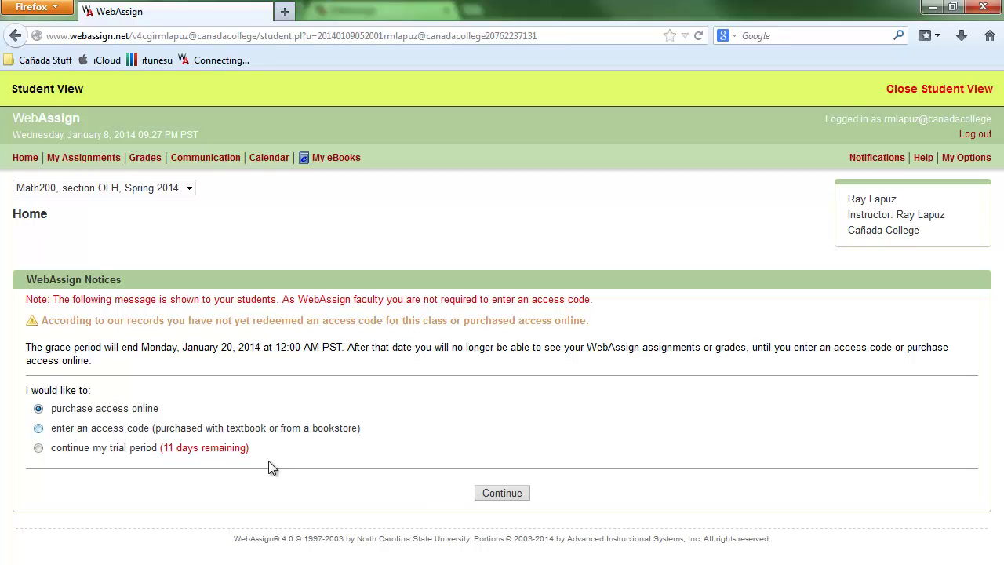
left_click(500, 495)
Step: Highlight the $27.95 Math200 price, then go back to the access-code notice
scroll(484, 460, "down", 5)
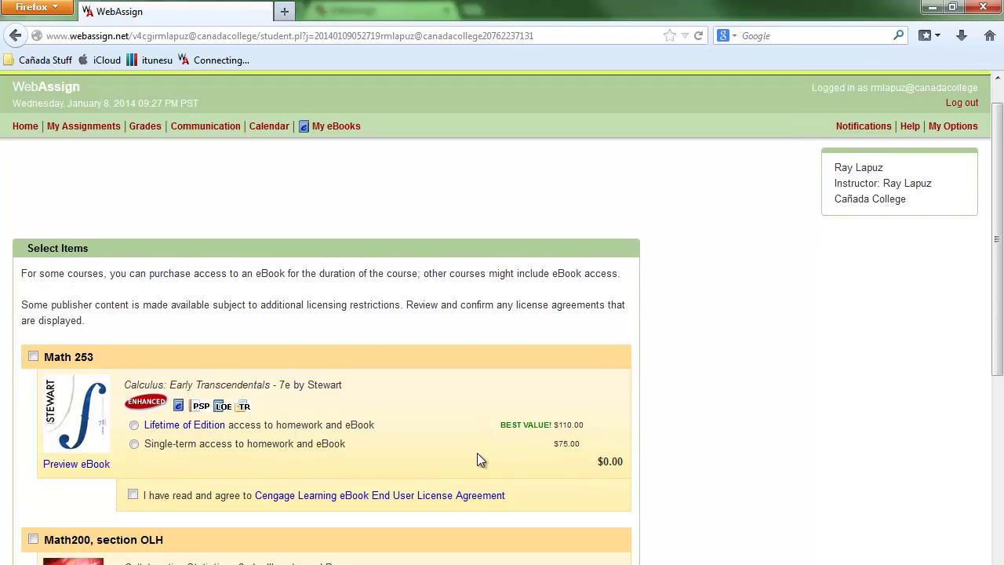
left_click_drag(593, 306, 625, 305)
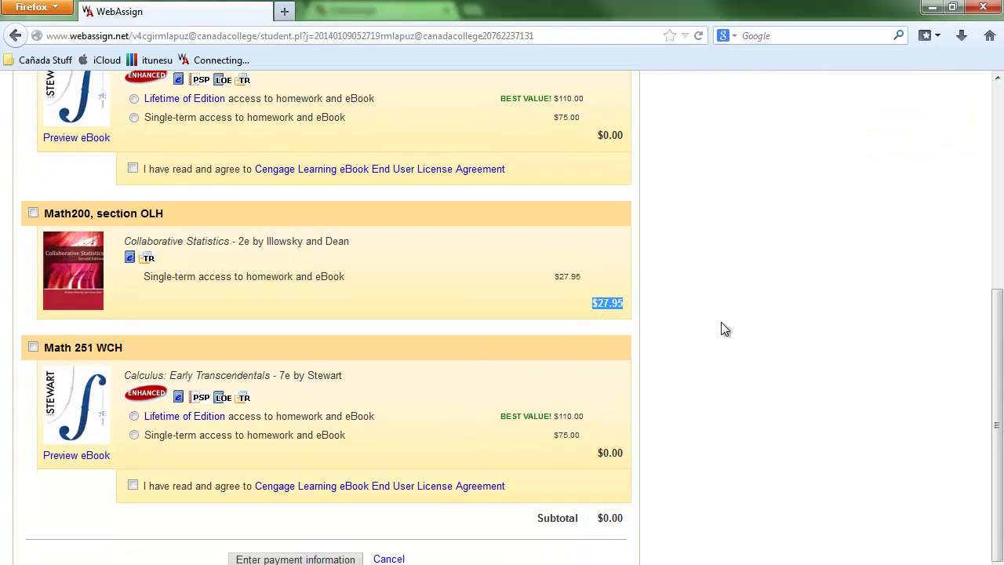
scroll(720, 321, "up", 5)
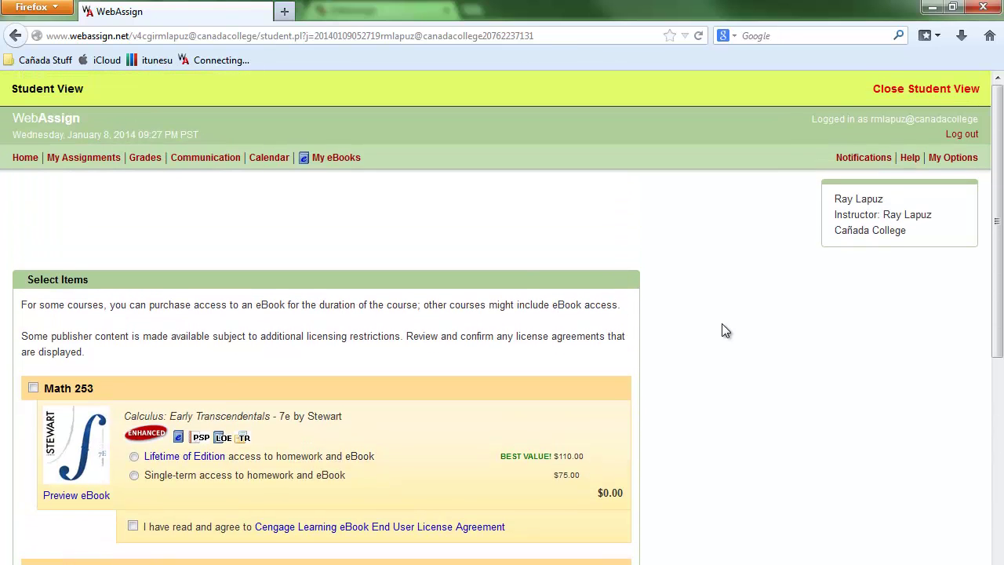
left_click(14, 36)
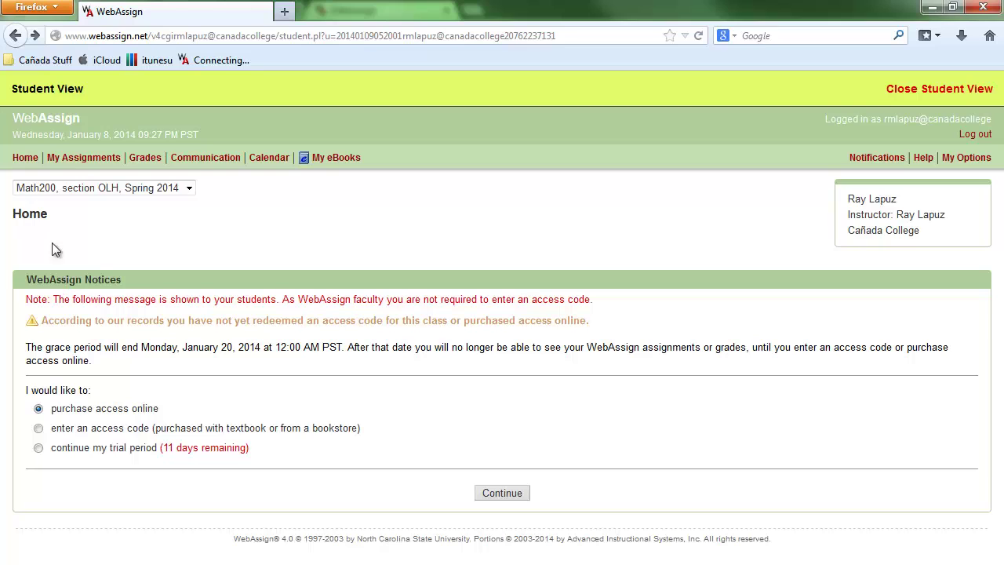
Step: Continue to the Math200 home and scroll through the 25 assignments due Jan 26 to May 11
left_click(15, 35)
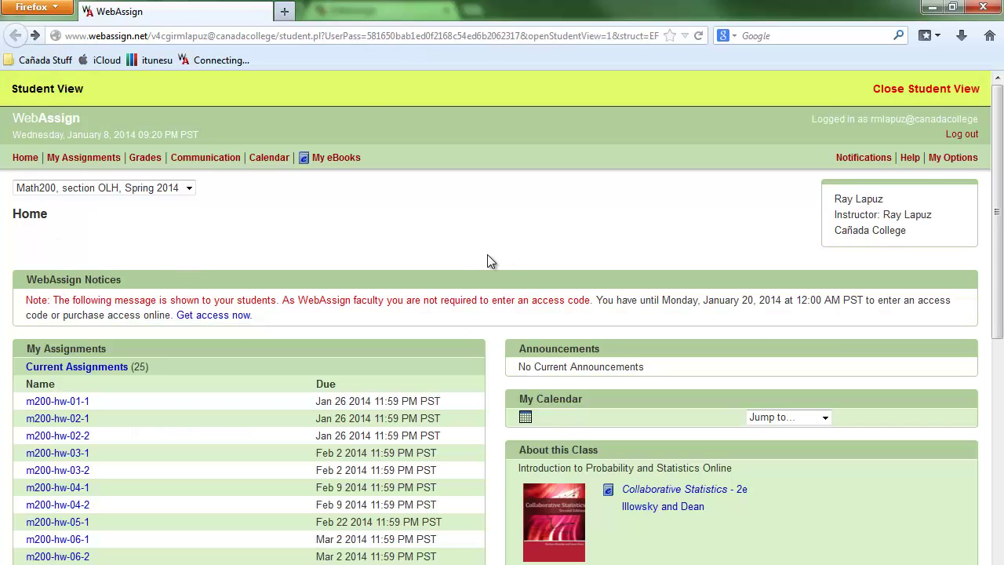
scroll(485, 253, "down", 4)
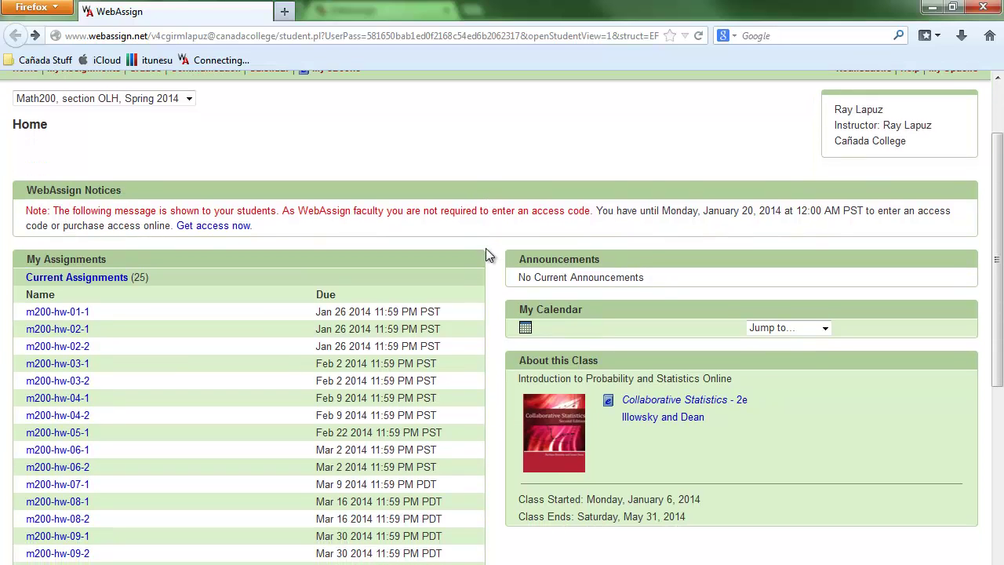
scroll(486, 255, "down", 2)
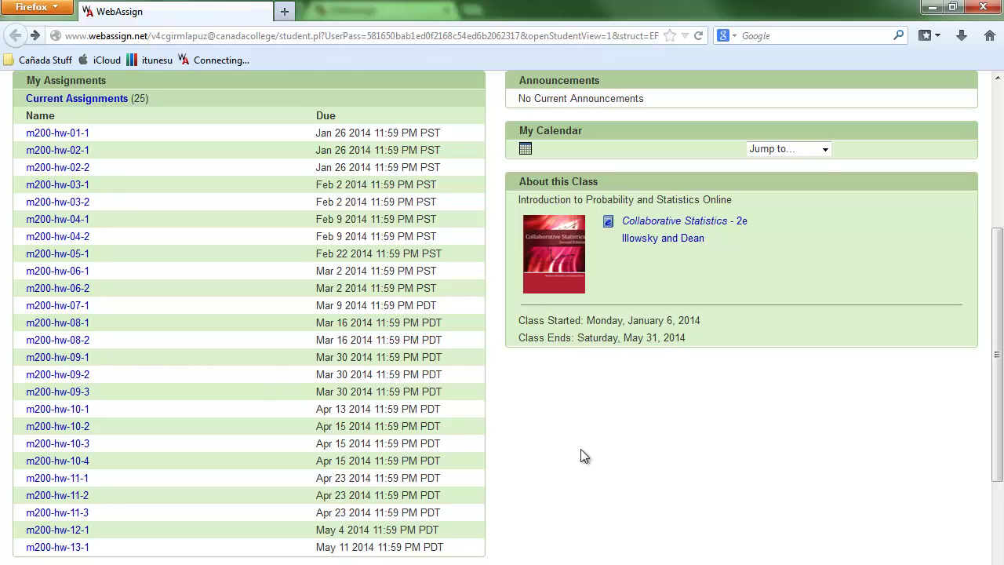
Step: Open homework m200-hw-01-1, scroll to question 1's table, and expand Part (b)
left_click(69, 137)
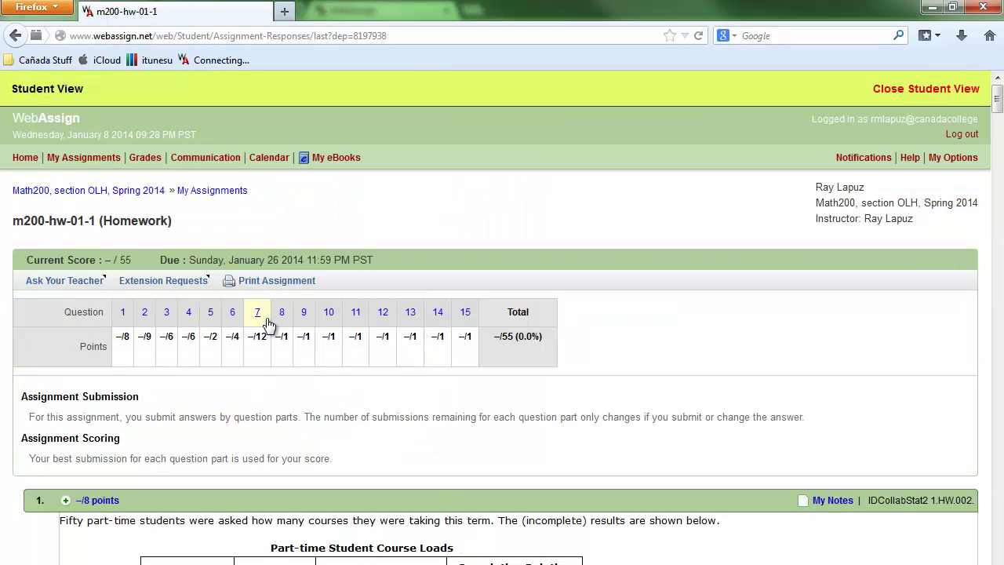
scroll(492, 433, "down", 2)
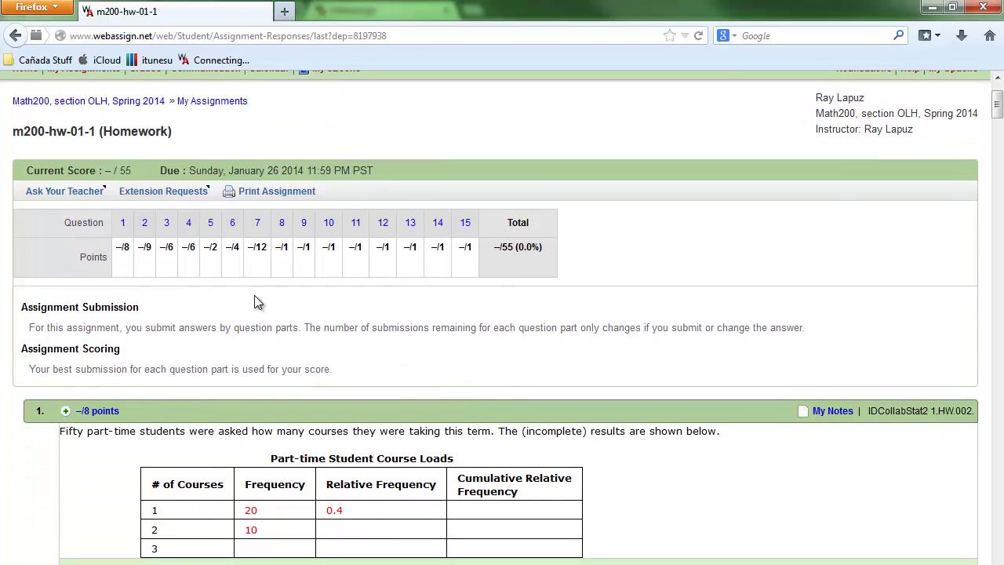
scroll(322, 312, "down", 4)
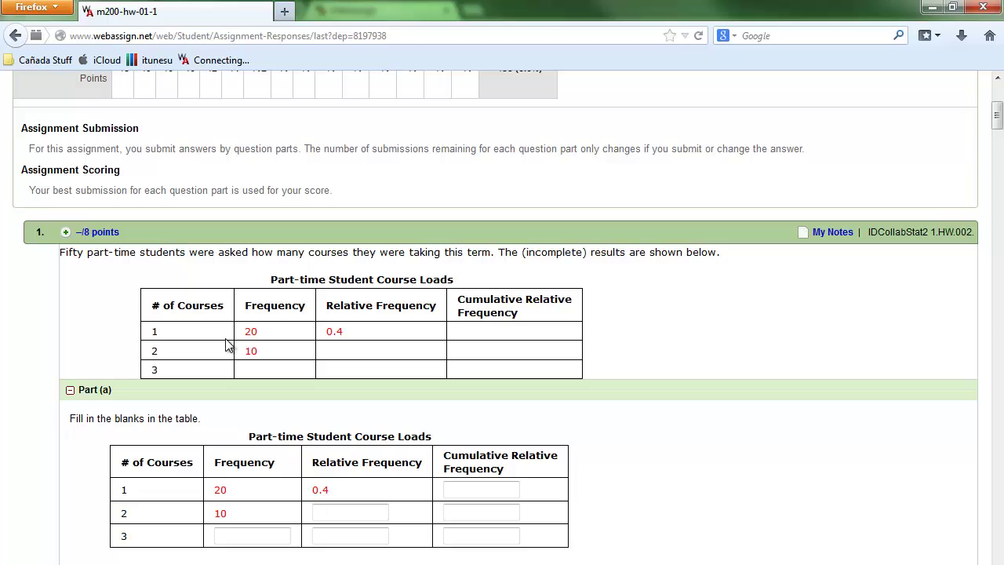
scroll(278, 359, "down", 2)
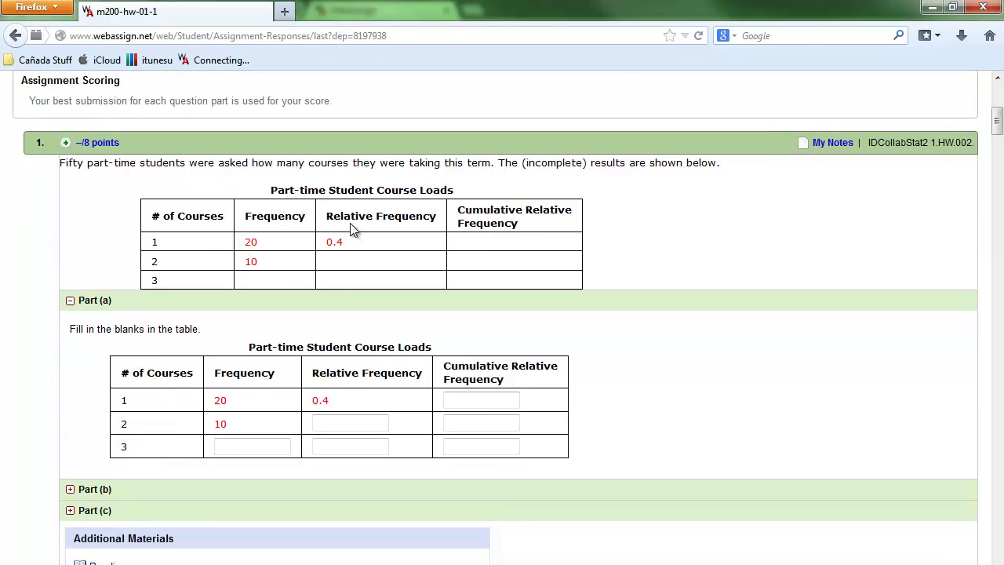
left_click(349, 422)
left_click(70, 490)
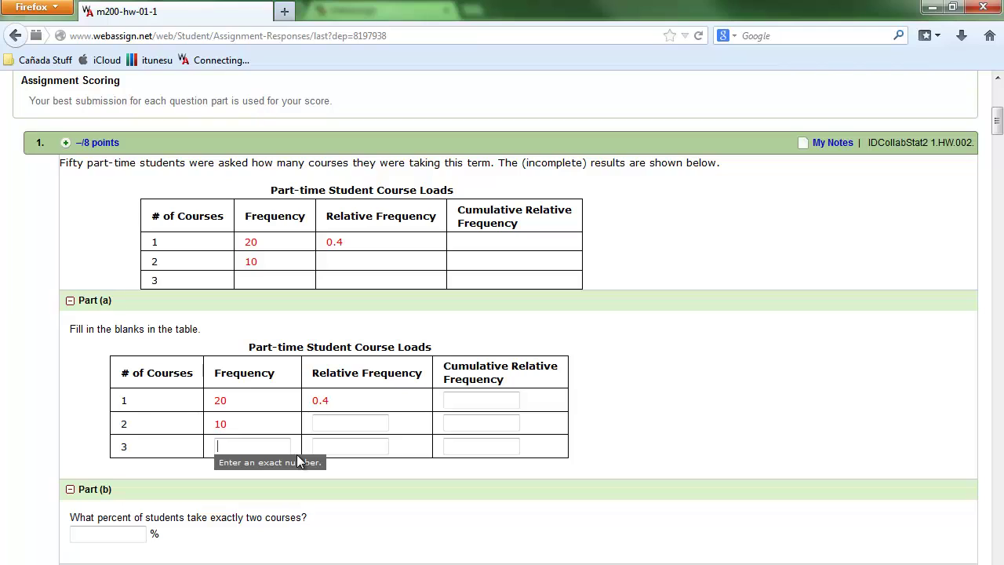
Step: Fill the Part (a) table: frequency 20, relative .2 and .4, cumulative .4, .6 and 1
type("30")
key("BackSpace")
key("BackSpace")
type("20")
left_click(331, 429)
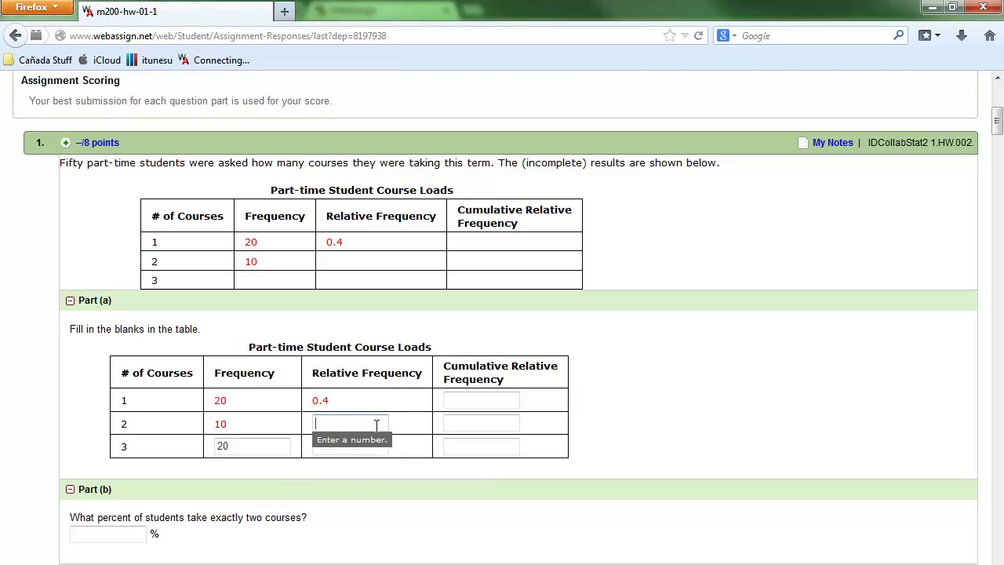
left_click(342, 449)
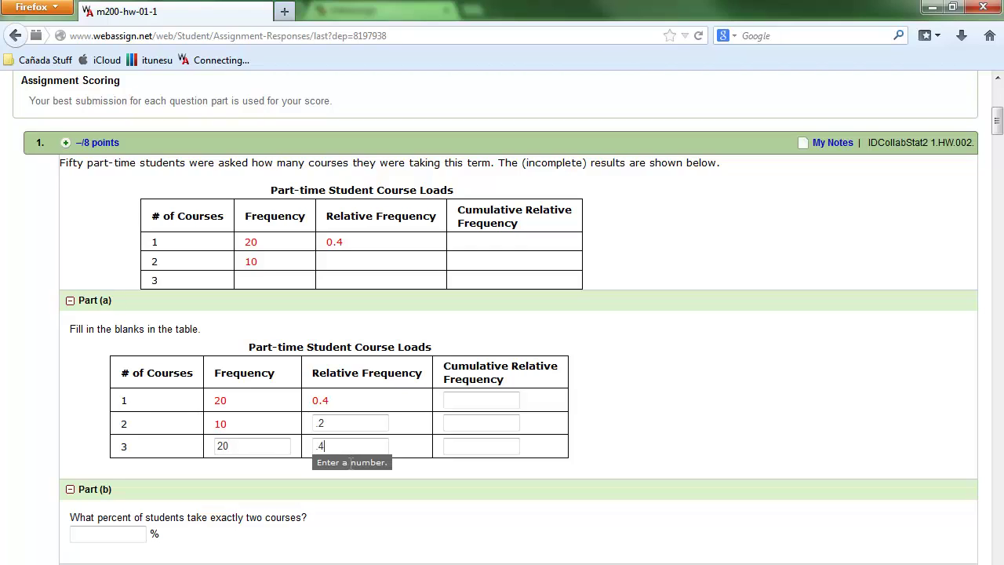
left_click(483, 401)
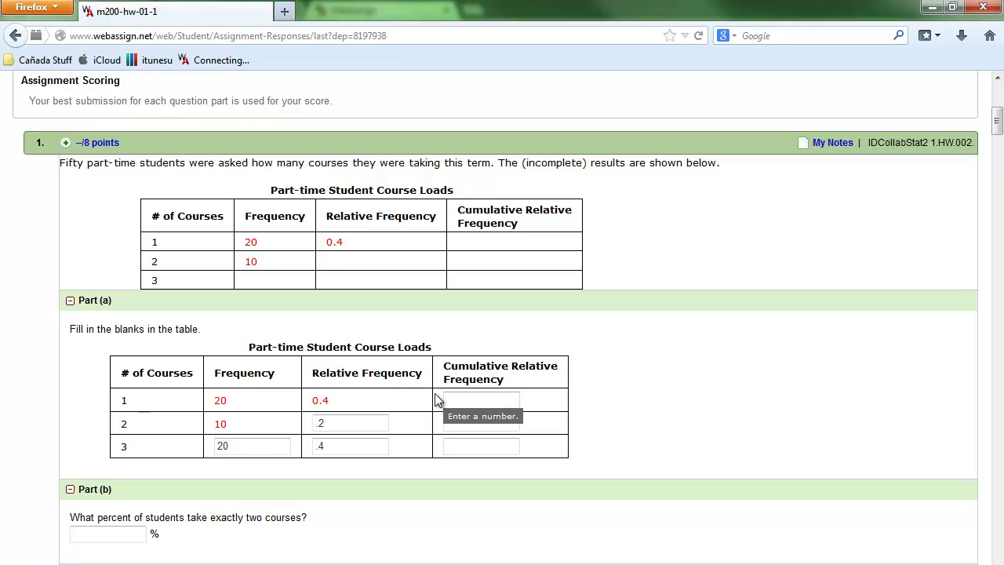
left_click(476, 424)
type(".6")
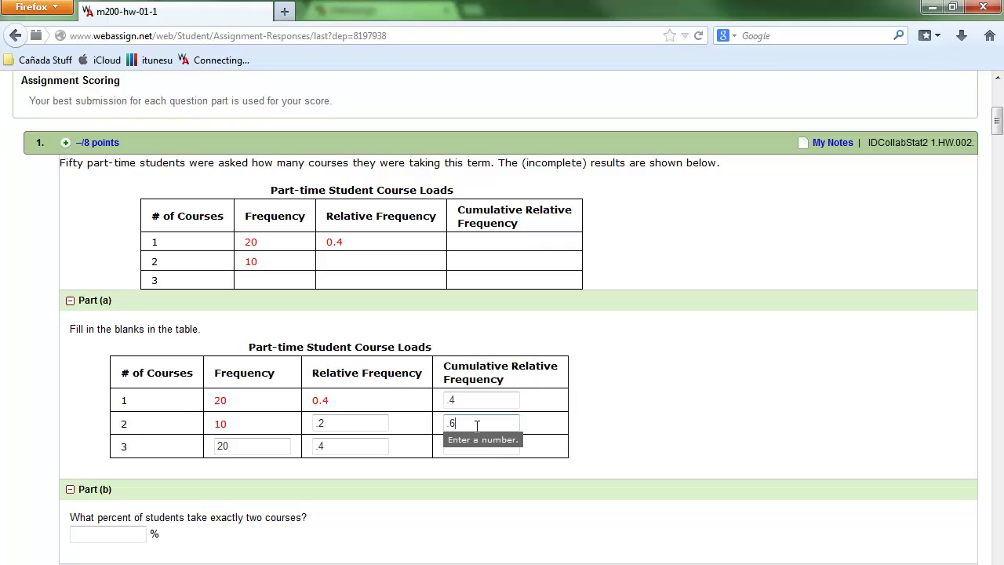
left_click(487, 449)
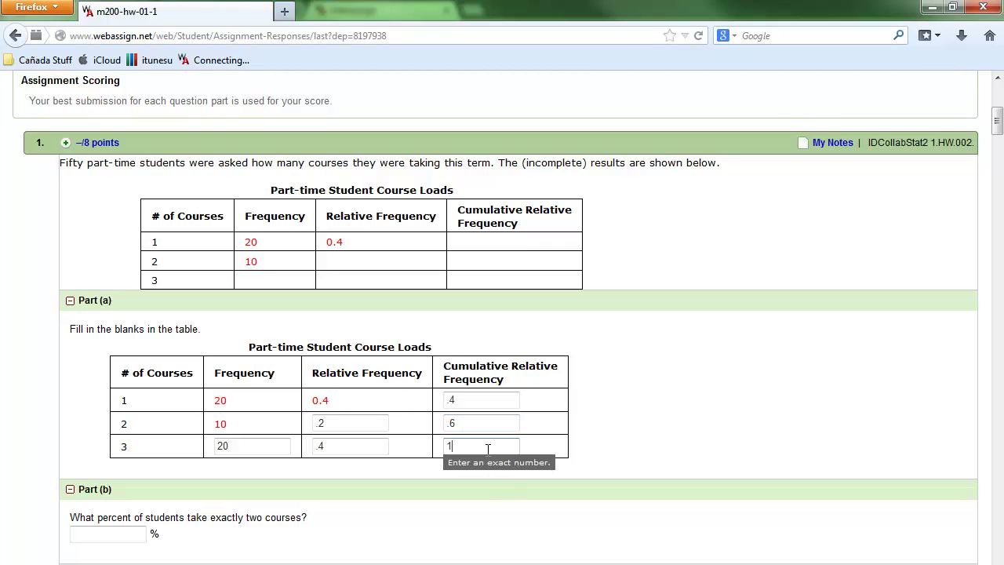
scroll(498, 503, "down", 2)
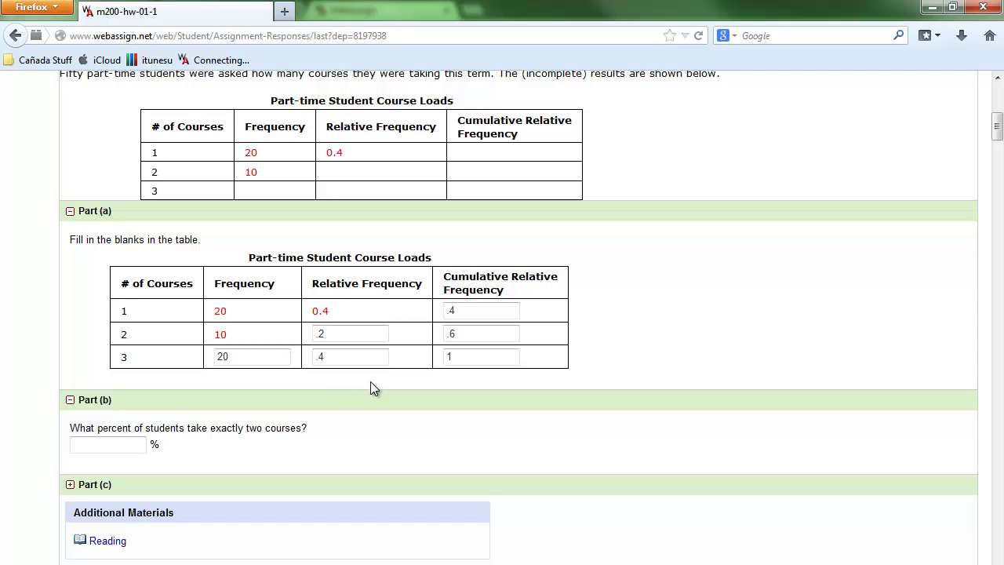
scroll(136, 486, "down", 2)
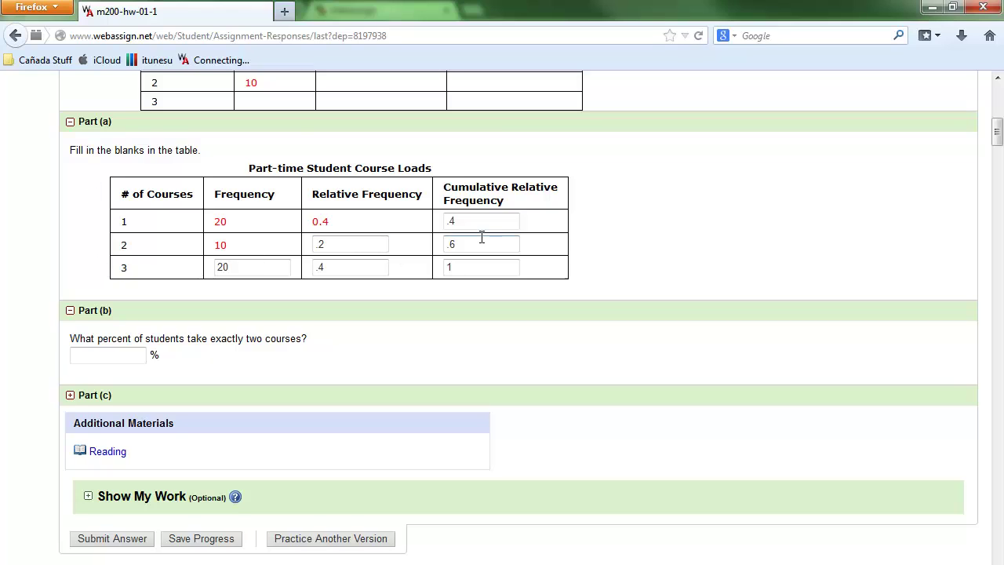
Step: Submit the Part (a) table for grading and review the results
left_click(115, 540)
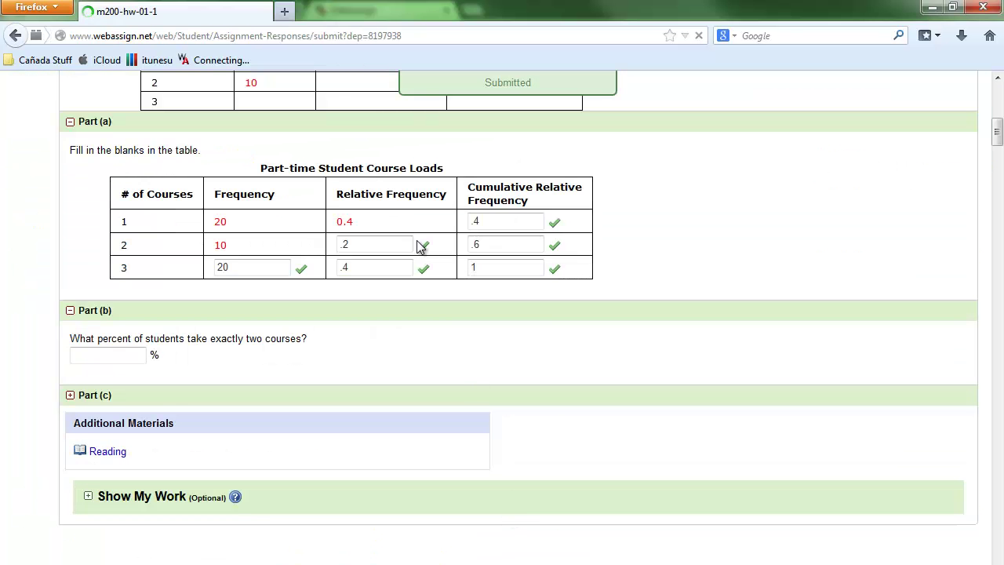
scroll(431, 253, "down", 4)
scroll(496, 338, "up", 6)
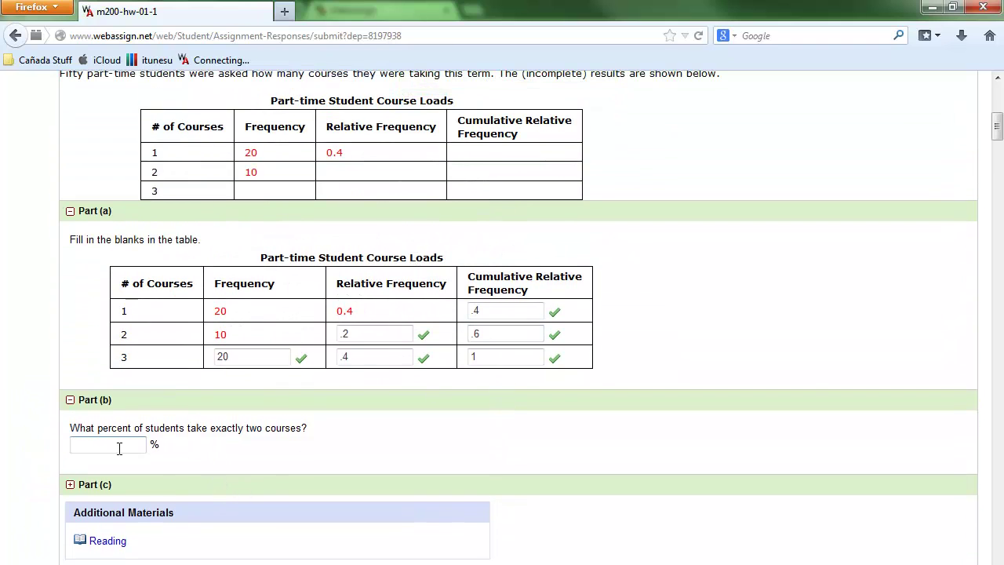
Step: Enter 40% as the Part (b) answer and submit it
left_click(118, 446)
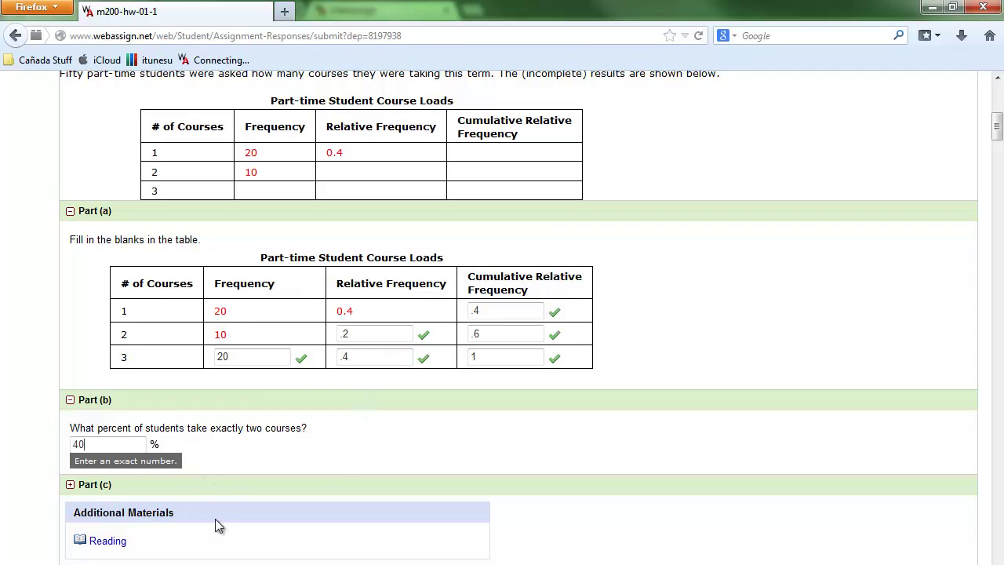
scroll(215, 519, "down", 2)
left_click(113, 538)
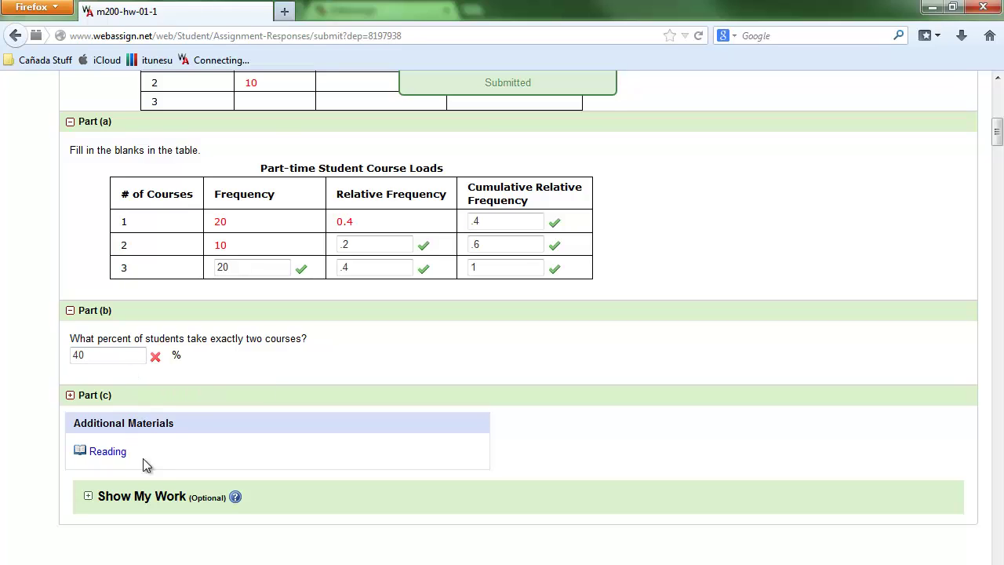
Step: Replace the Part (b) answer 40 with 75 and resubmit
left_click_drag(97, 355, 68, 357)
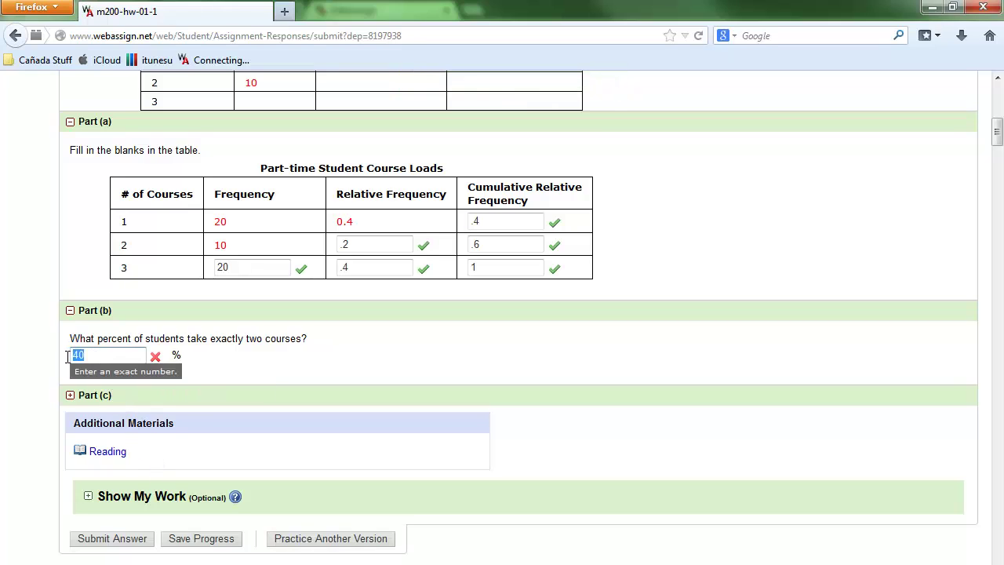
type("75")
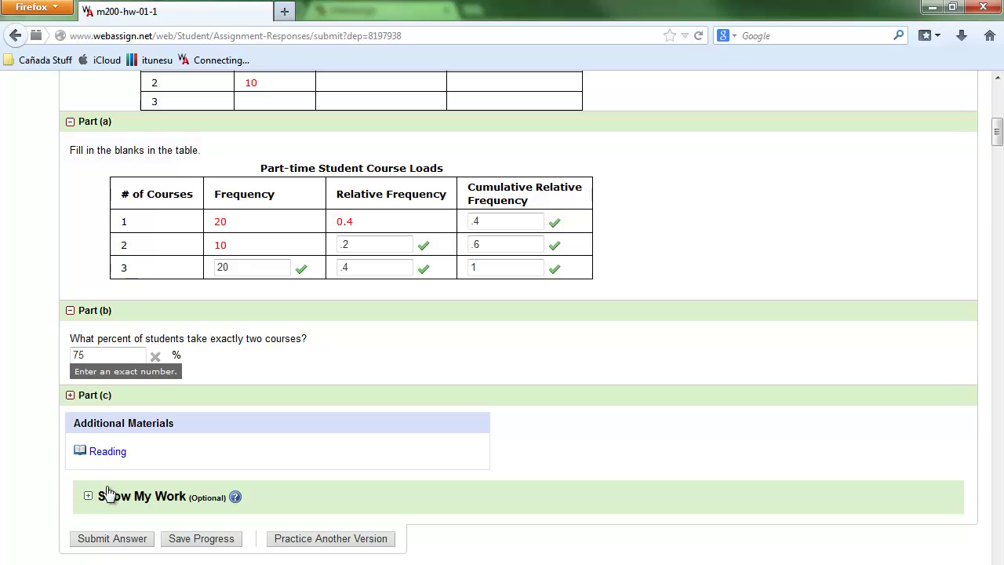
left_click(114, 540)
Step: Consult the Chapter 1 reading, then resubmit the Part (b) percentage as 20
left_click(106, 453)
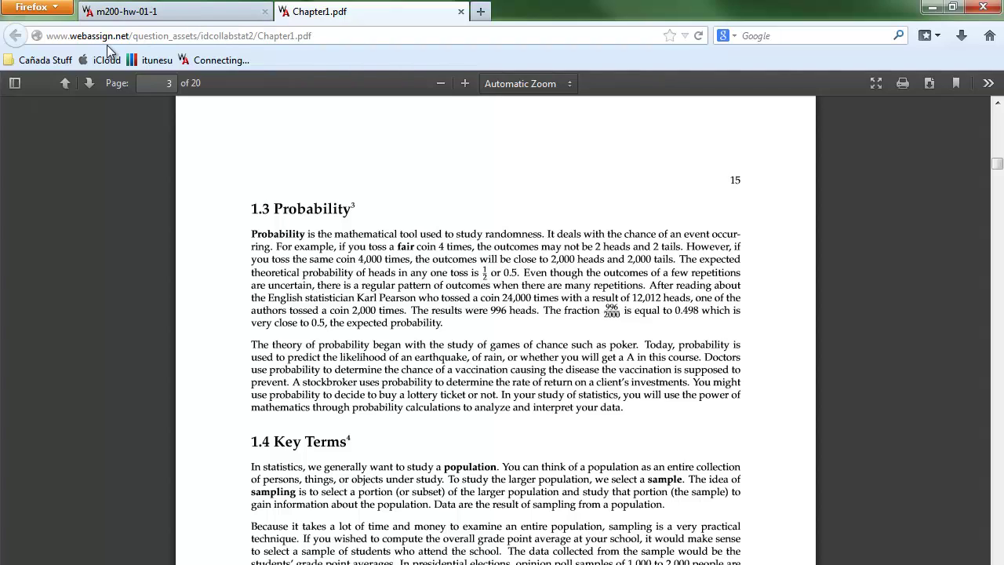
left_click(218, 17)
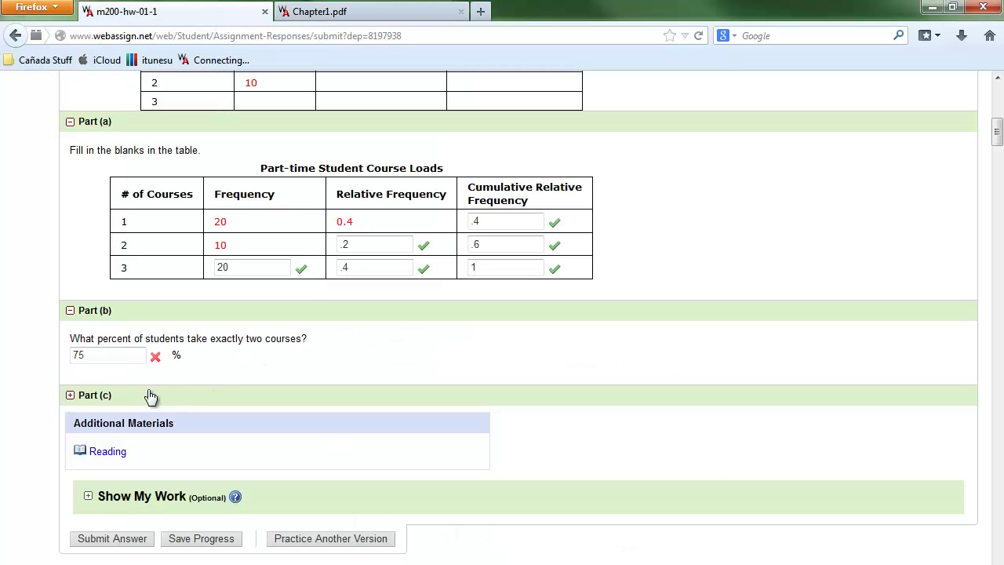
left_click_drag(99, 358, 63, 361)
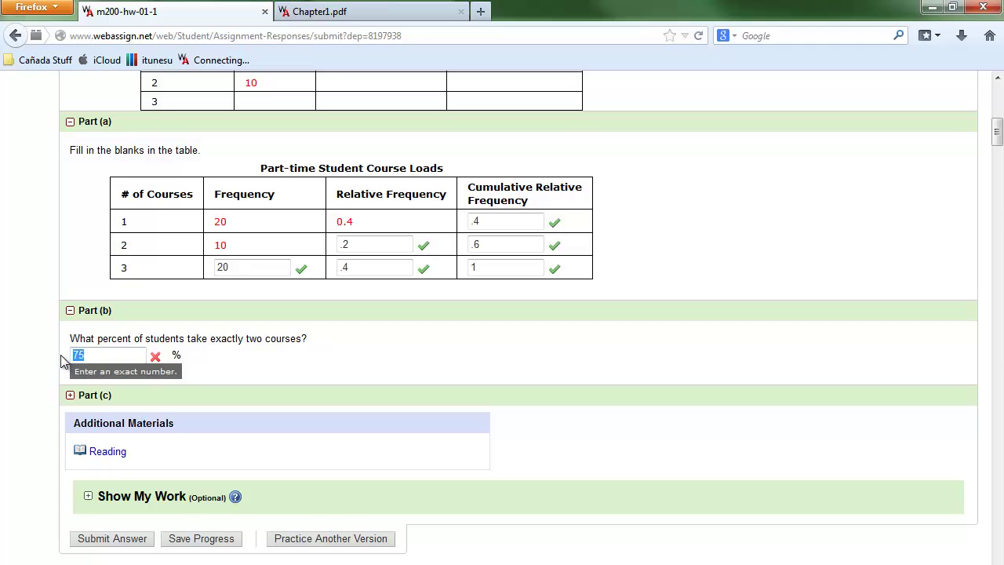
type("40")
key("BackSpace")
key("BackSpace")
type("20")
left_click(112, 538)
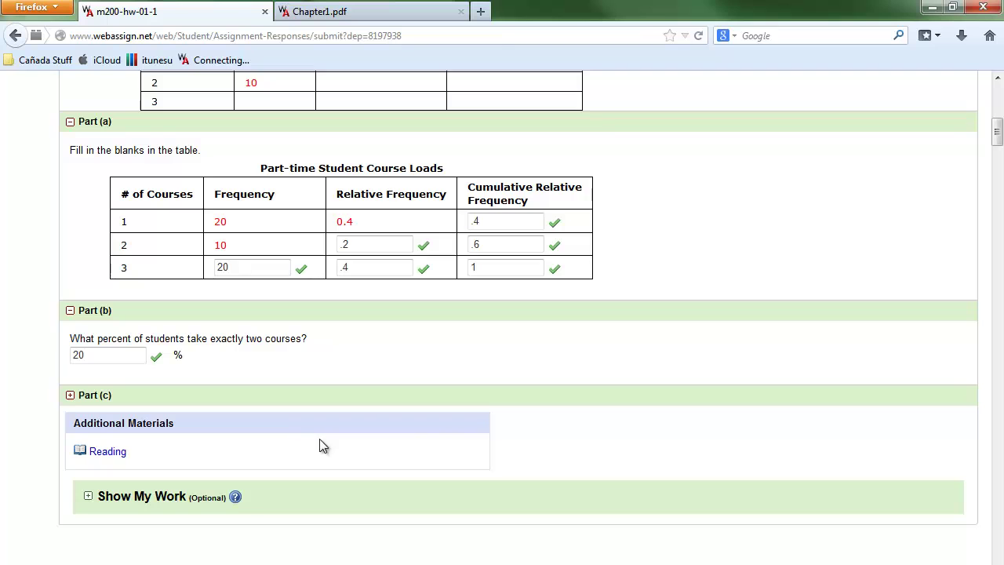
Step: Review scores in My Assignments, where m200-hw-01-1 stands at 7/55, and open m200-hw-03-1
scroll(384, 416, "up", 8)
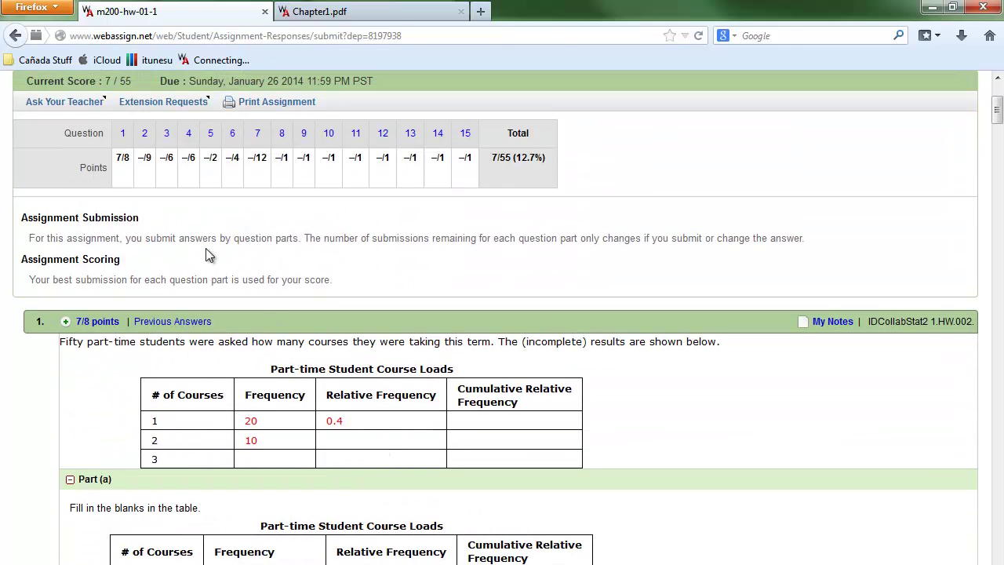
scroll(206, 263, "up", 4)
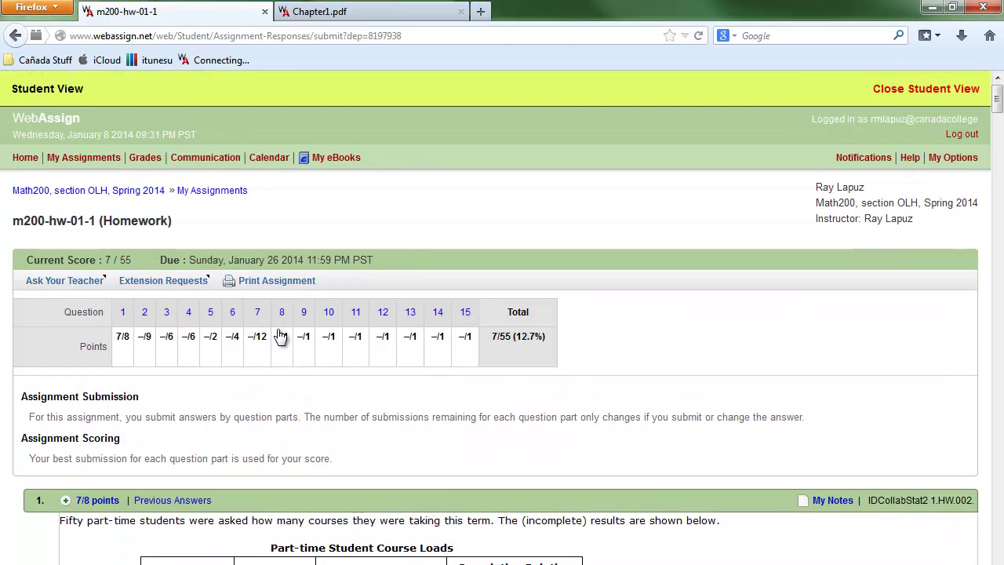
left_click(84, 159)
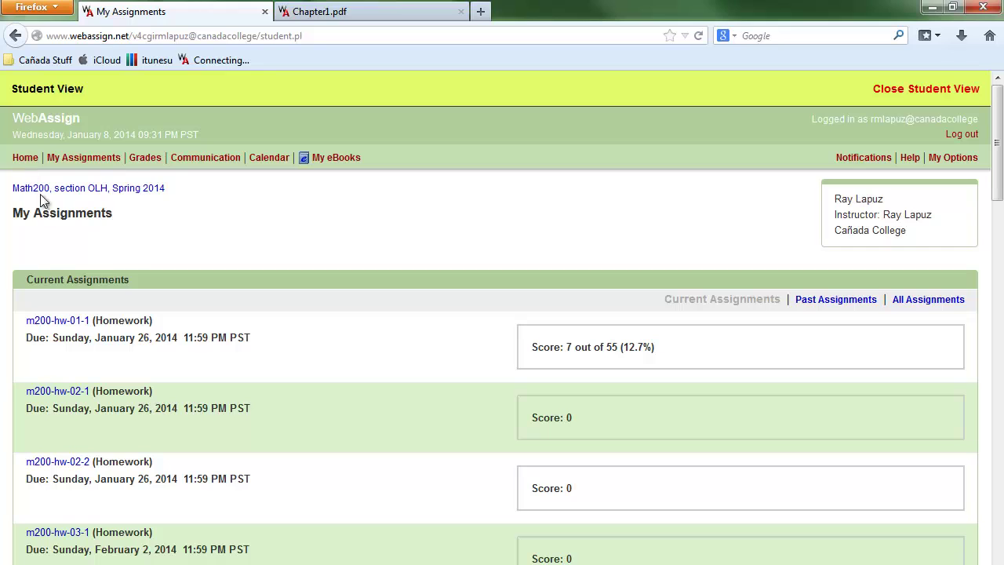
scroll(388, 370, "down", 2)
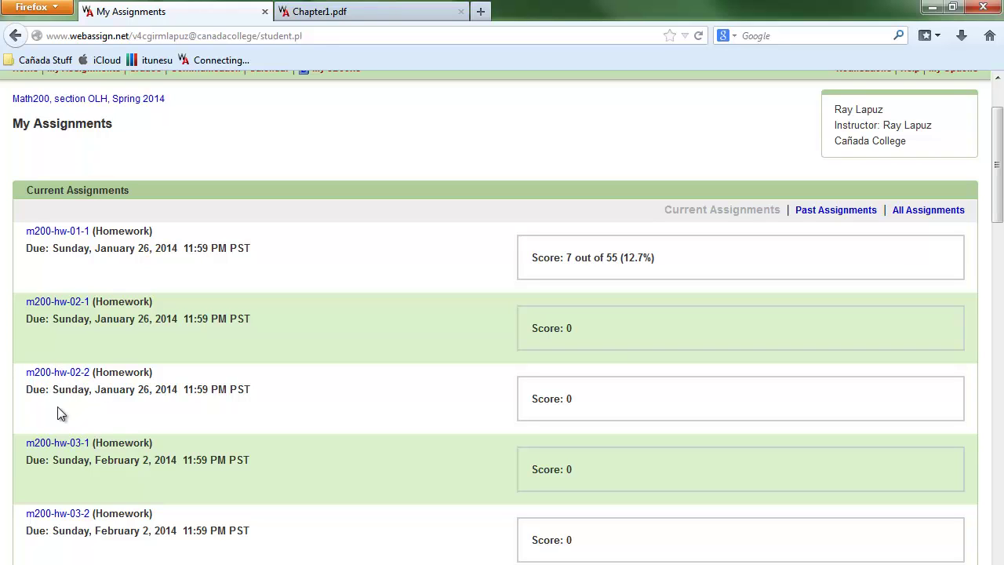
left_click(67, 446)
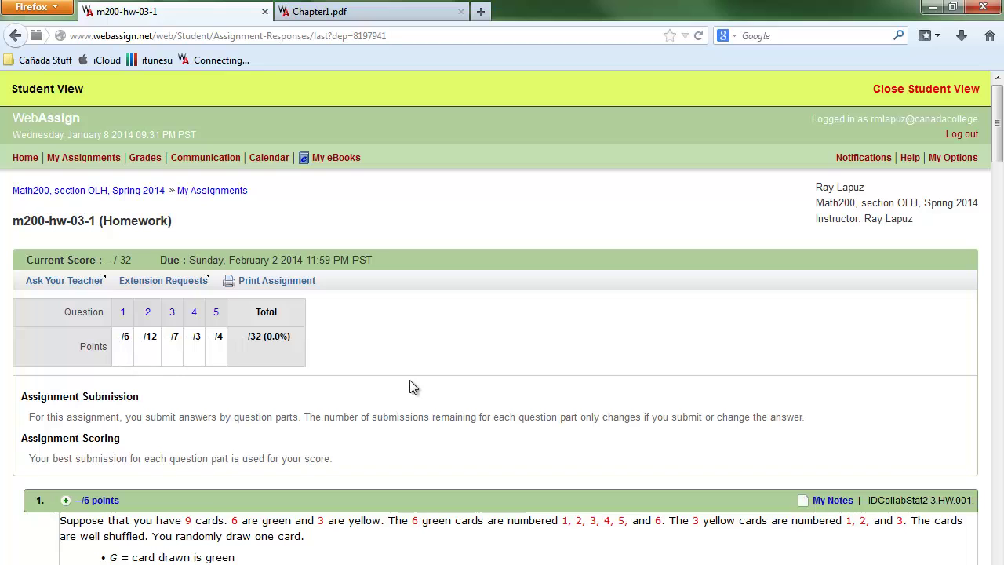
scroll(412, 385, "down", 5)
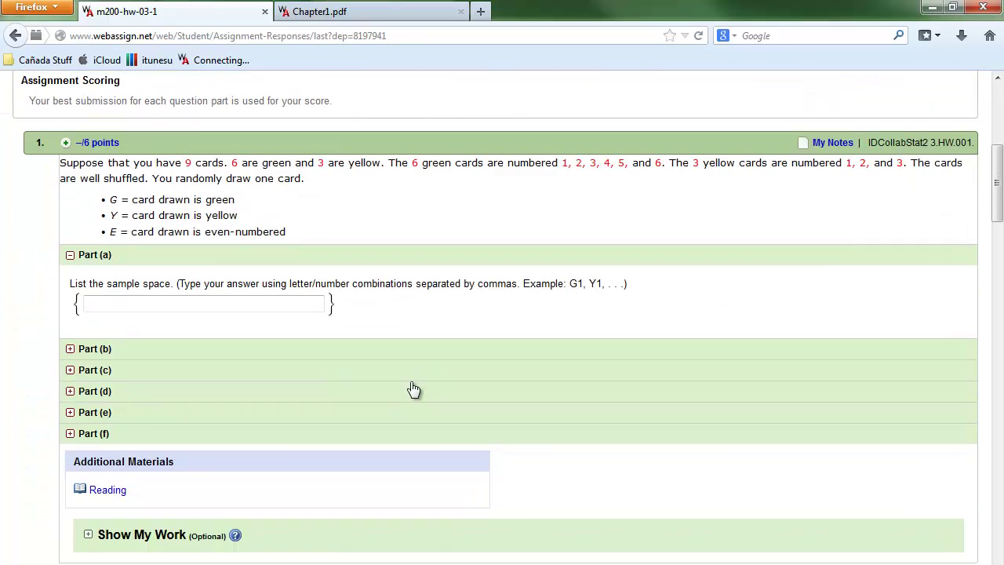
left_click(314, 305)
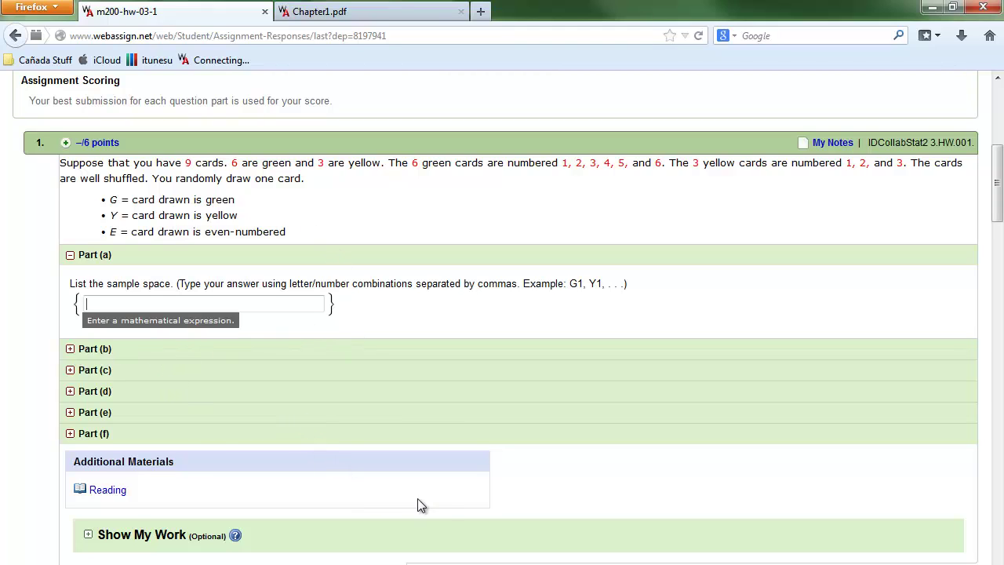
scroll(446, 515, "down", 2)
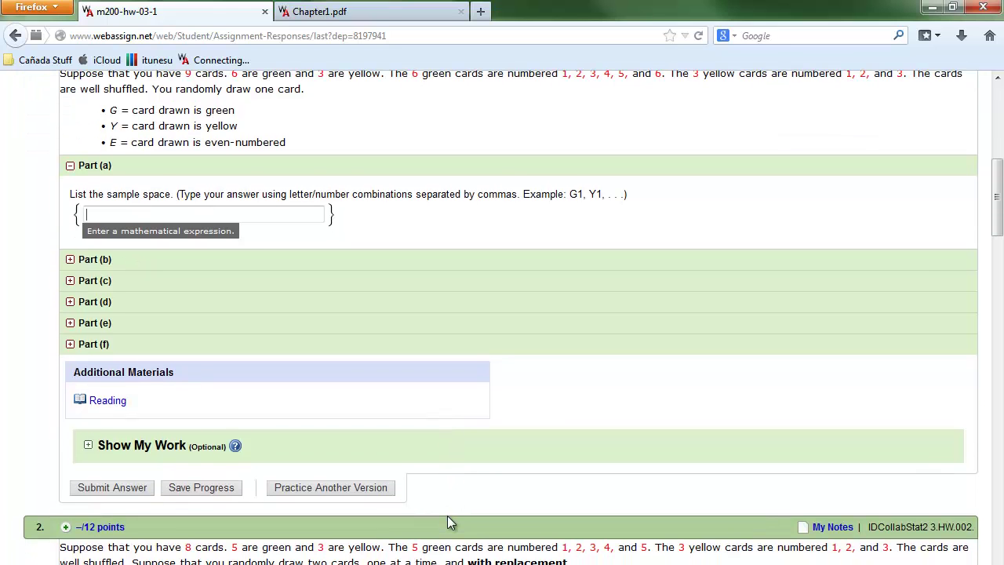
scroll(447, 515, "up", 3)
scroll(447, 515, "up", 7)
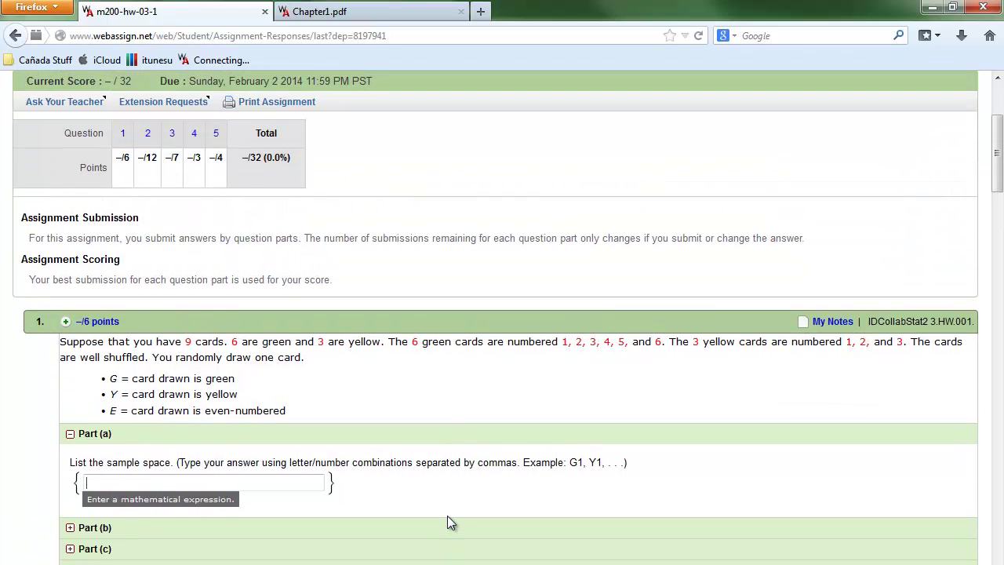
scroll(447, 515, "up", 2)
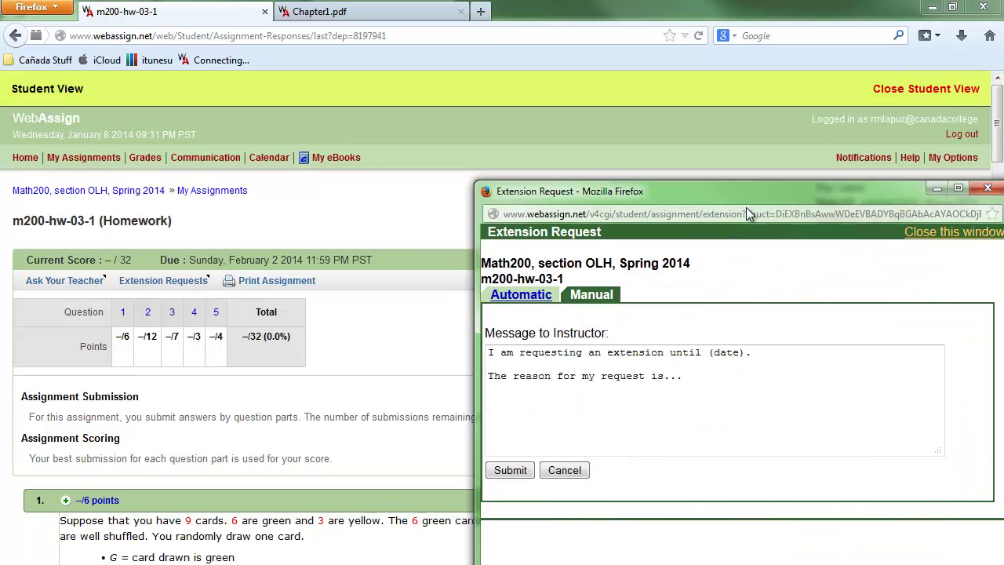
Step: Open the extension request form and replace the (date) placeholder with 2/9
left_click_drag(765, 175, 525, 81)
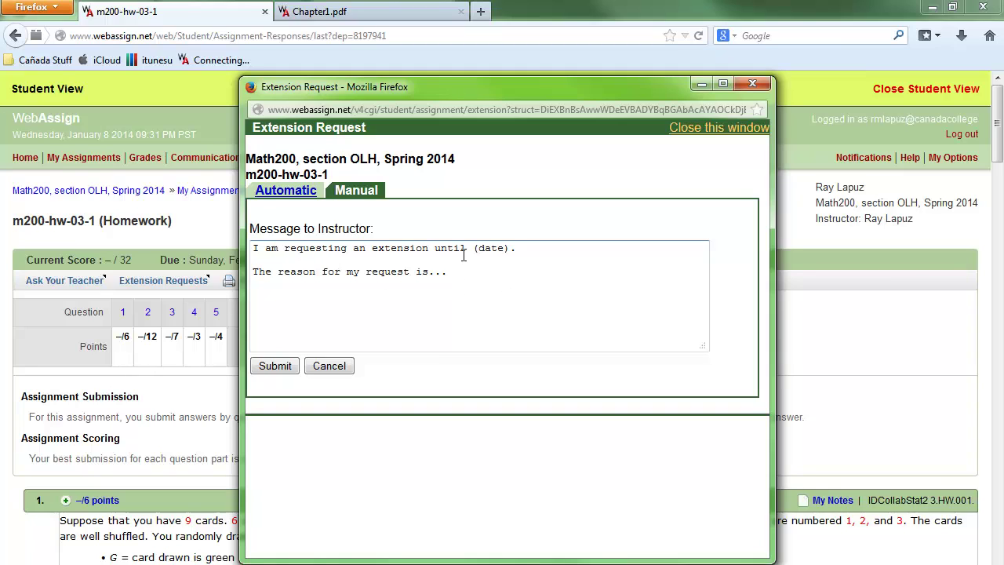
left_click_drag(474, 250, 513, 250)
type("2/9")
Step: Give the reason "because I forgot" in the message, correcting the misspelling
left_click_drag(435, 274, 457, 276)
key("BackSpace")
type("becqase I forg")
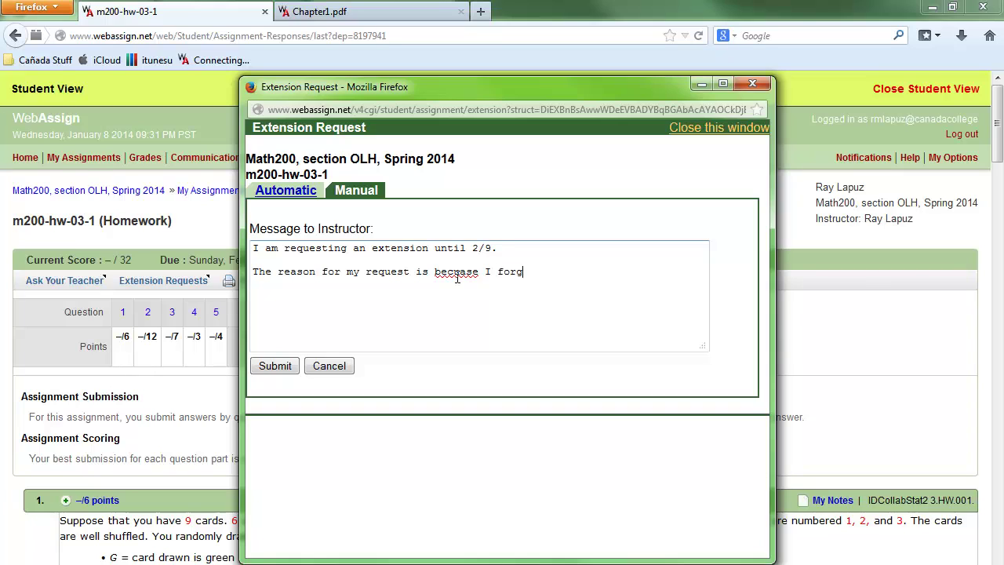
type("ot")
left_click(466, 273)
key("BackSpace")
key("BackSpace")
type("ua")
key("shift+Left")
key("shift+Left")
type("au")
left_click(542, 276)
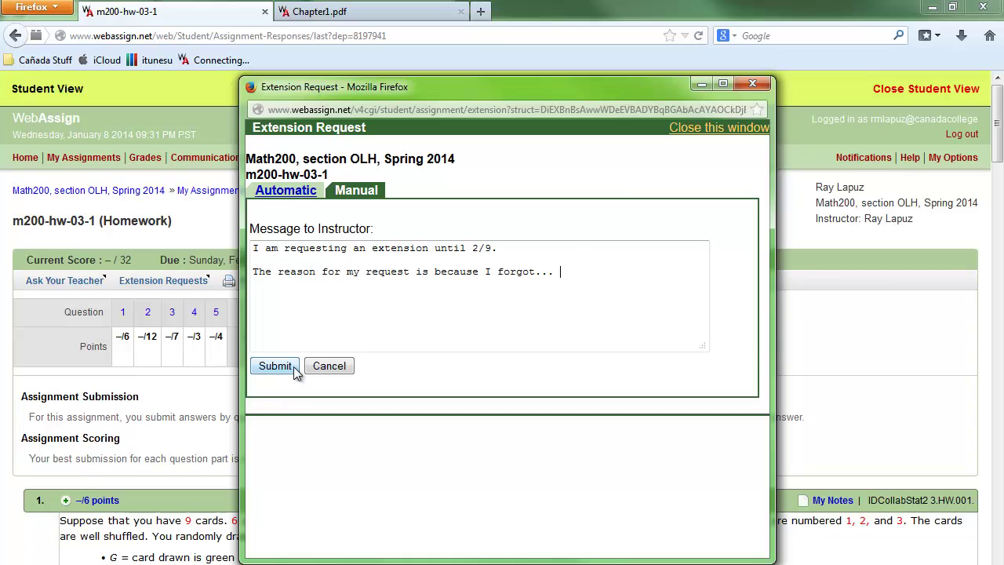
Step: Close the Extension Request popup to return to the m200-hw-03-1 homework page
left_click(717, 130)
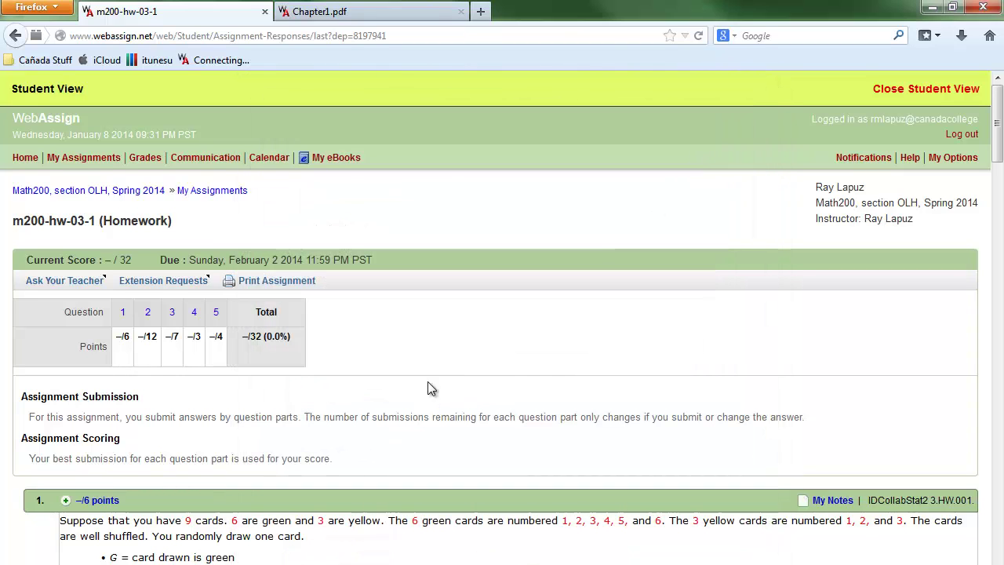